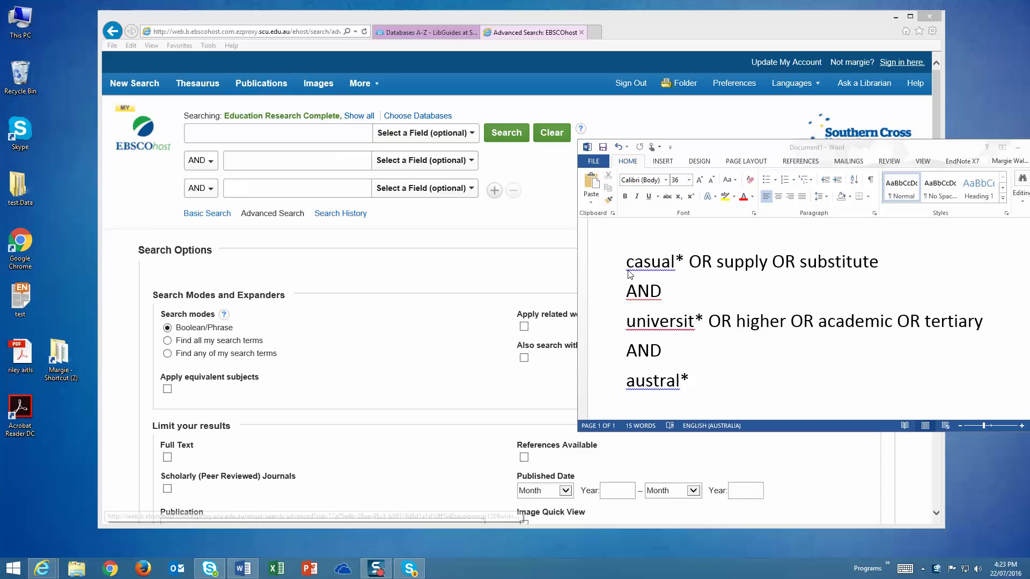
Copy "casual* OR supply OR substitute" from the Word document into the first search row of the EBSCOhost advanced search
click(671, 304)
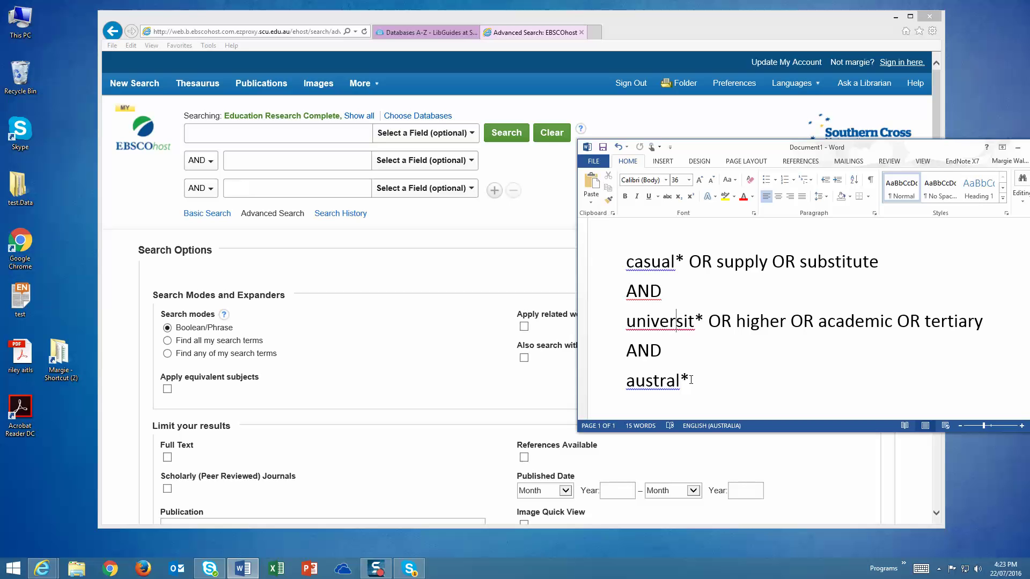
drag(626, 261, 885, 250)
key(ctrl+c)
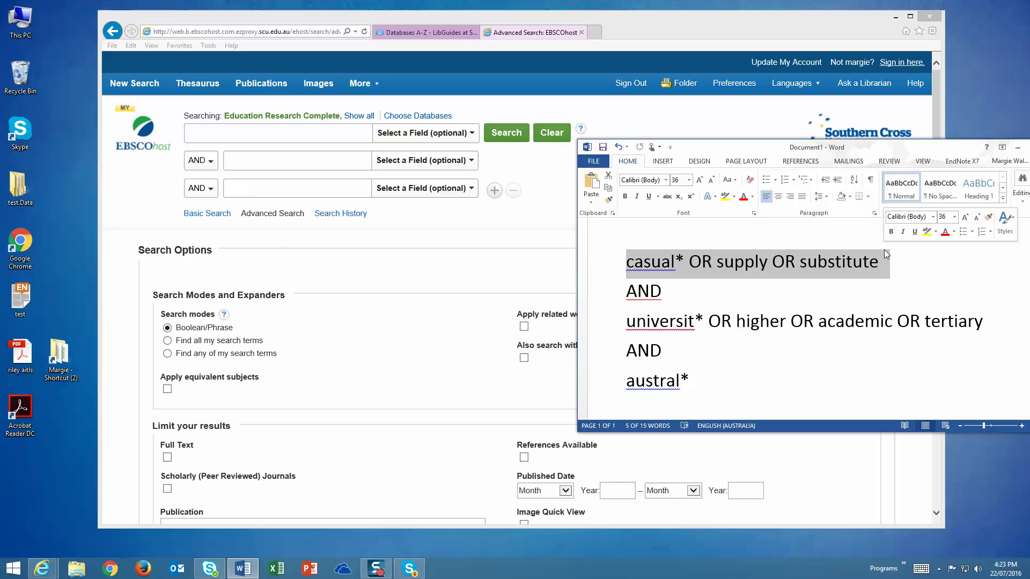
click(218, 135)
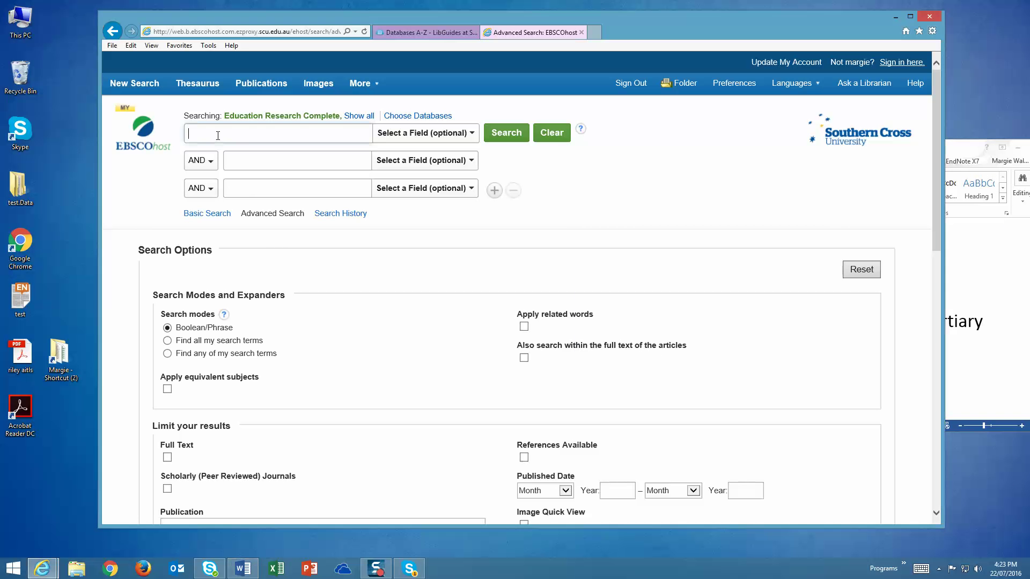
key(ctrl+v)
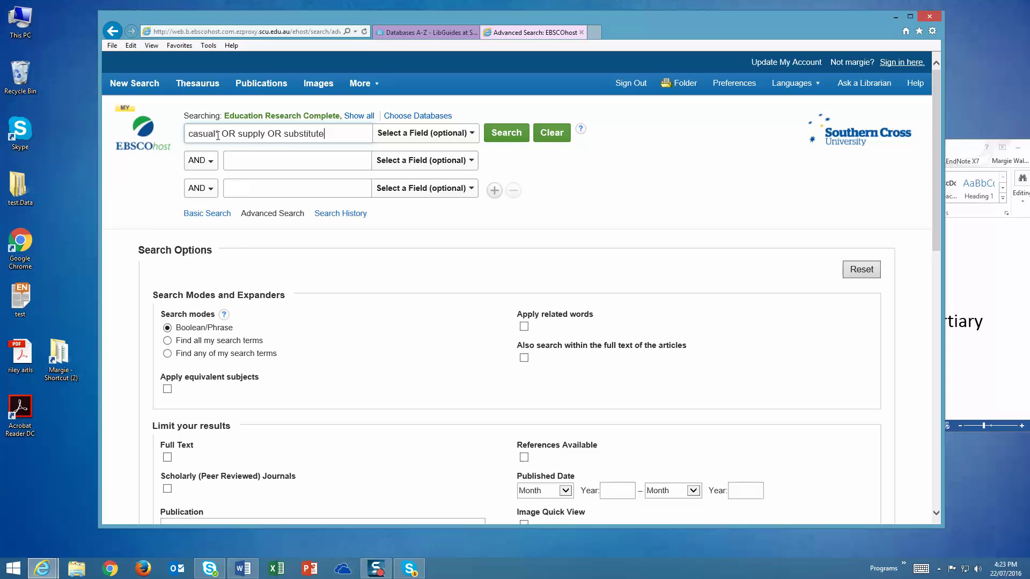
Copy "universit* OR higher OR academic OR tertiary" from the Word document into the second search row
click(972, 263)
drag(625, 322, 1000, 322)
key(ctrl+c)
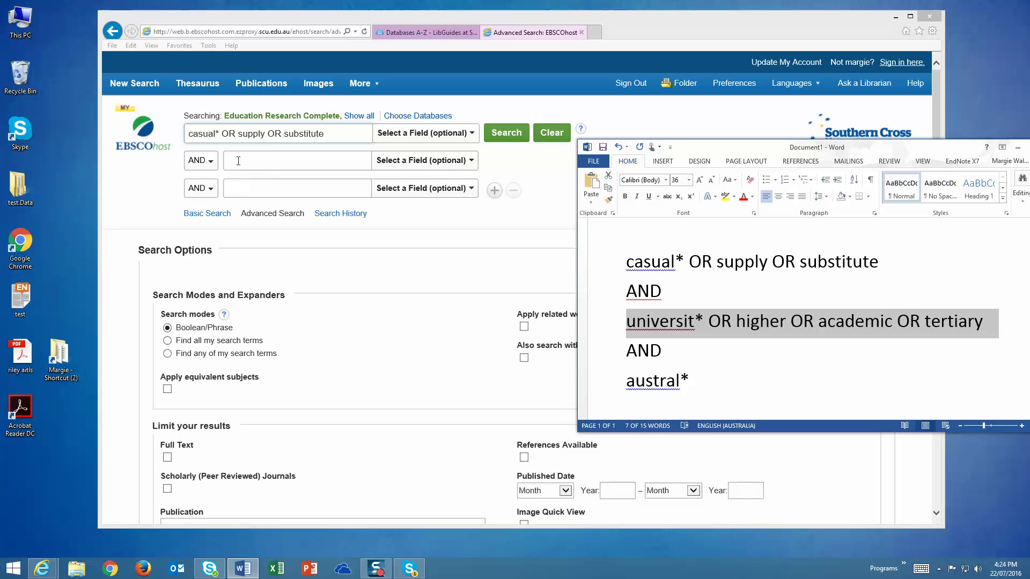
click(238, 161)
key(ctrl+v)
Copy "austral*" from the Word document into the third search row
click(1013, 314)
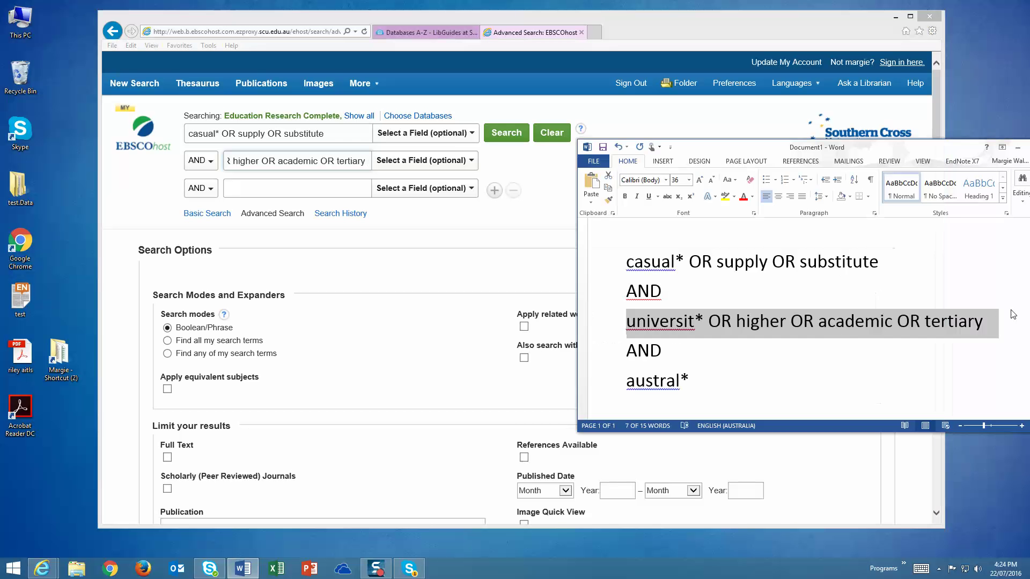
drag(693, 378, 626, 381)
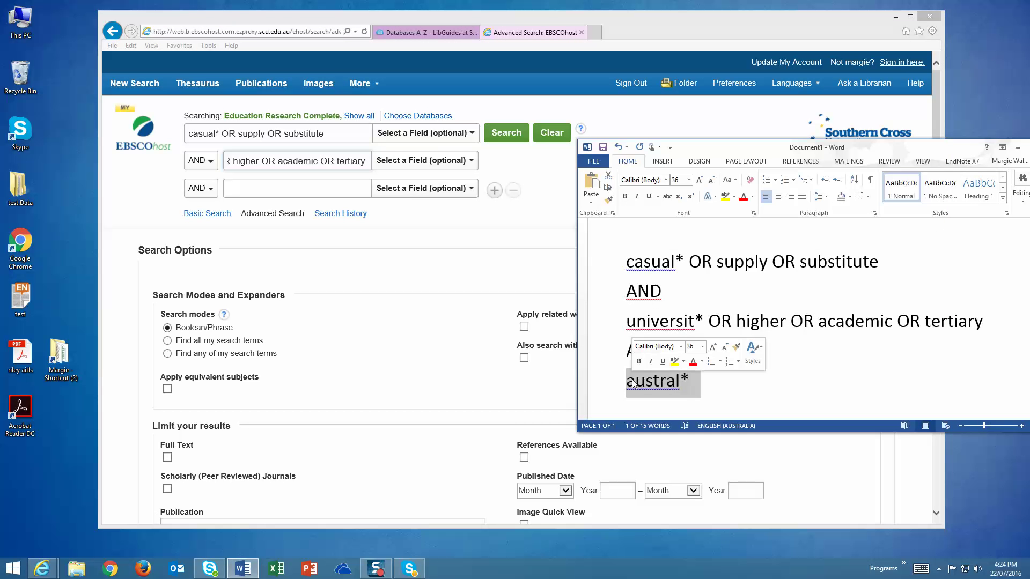
key(ctrl+c)
click(280, 188)
key(ctrl+v)
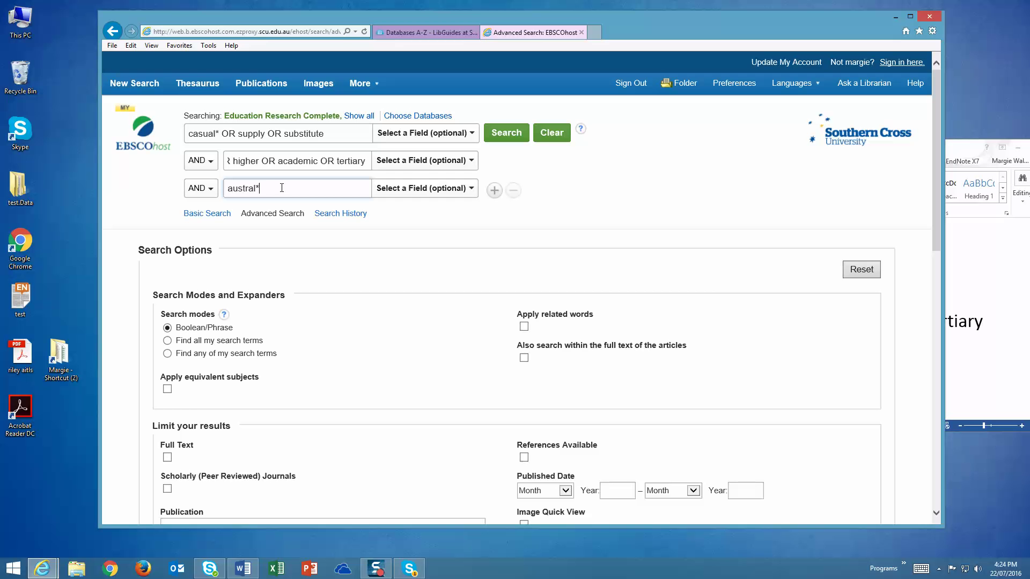
Run the three-row search without choosing a search field, and collapse the search history above the results
click(471, 136)
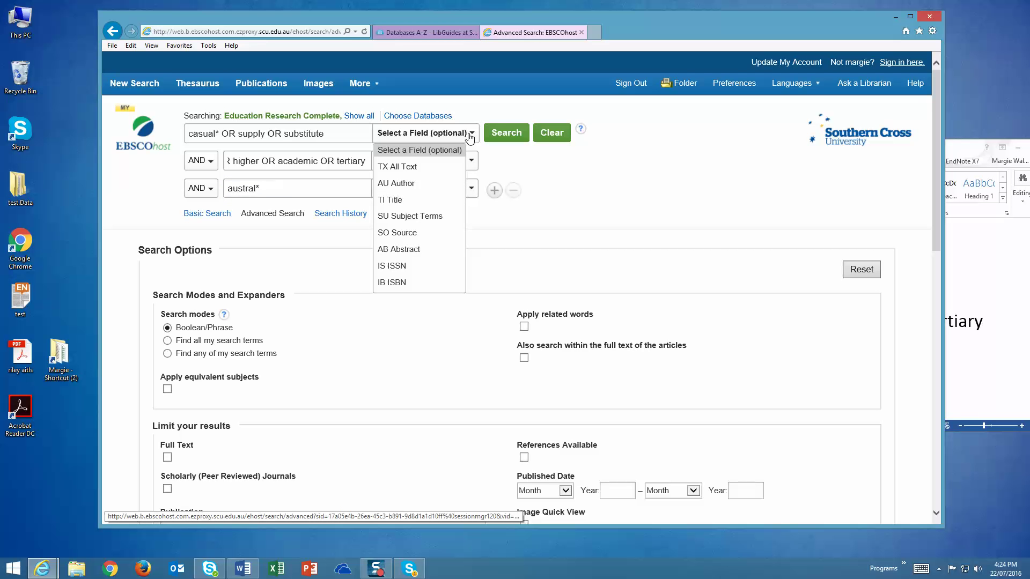
click(471, 136)
click(512, 134)
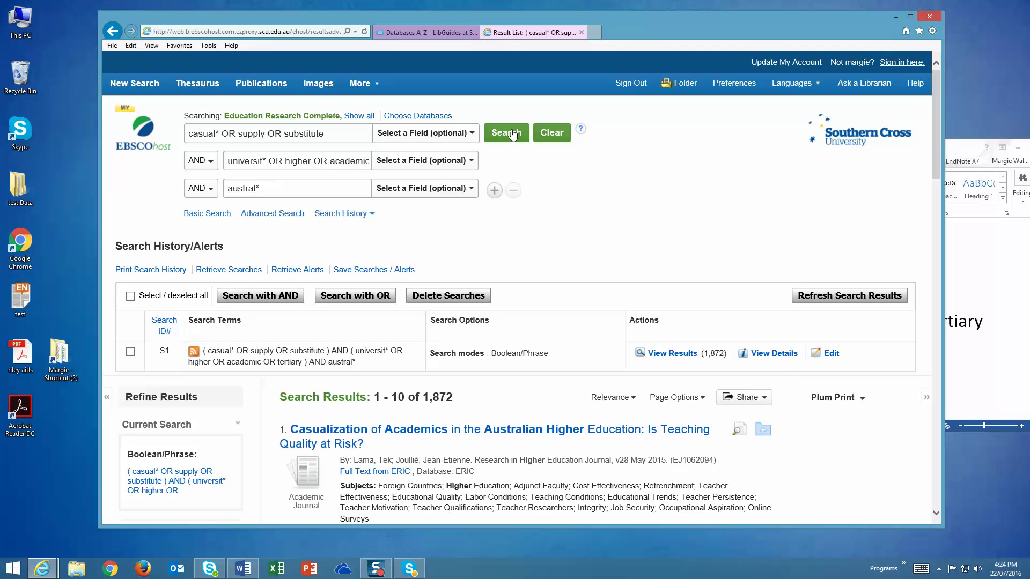
click(365, 218)
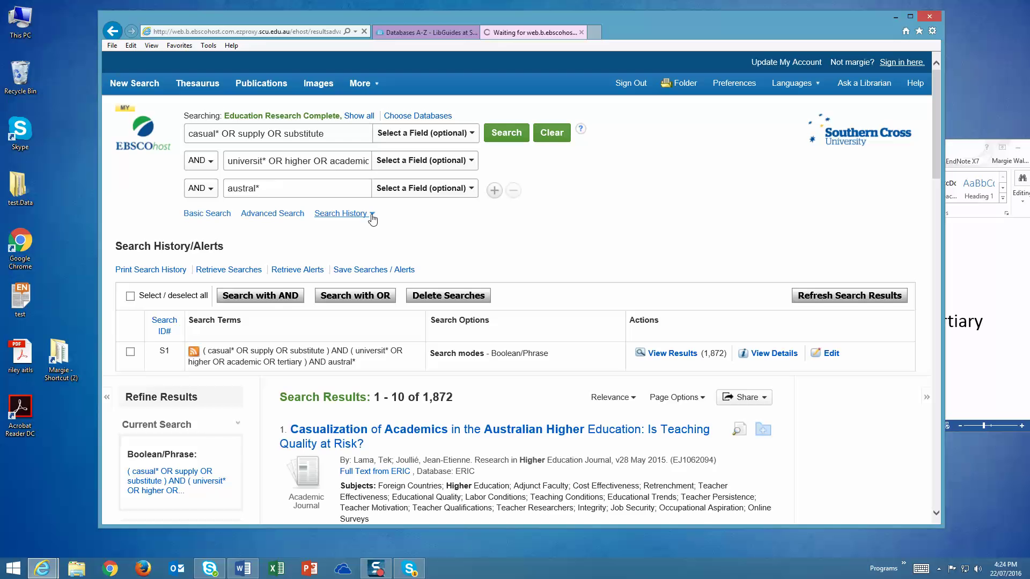
click(373, 217)
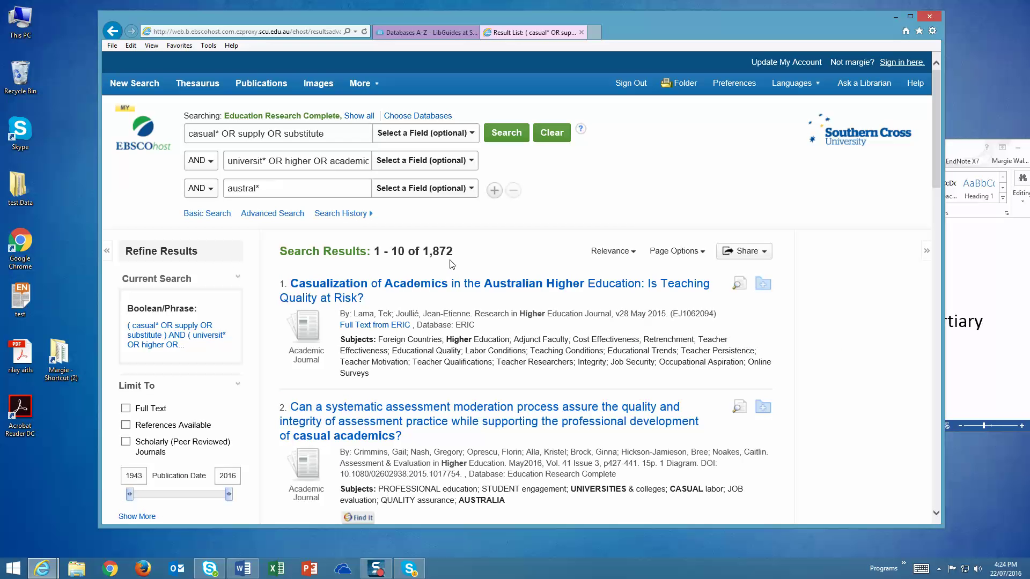
Limit the results to scholarly (peer reviewed) journals with a publication date starting from 2000
scroll(452, 264, down, 4)
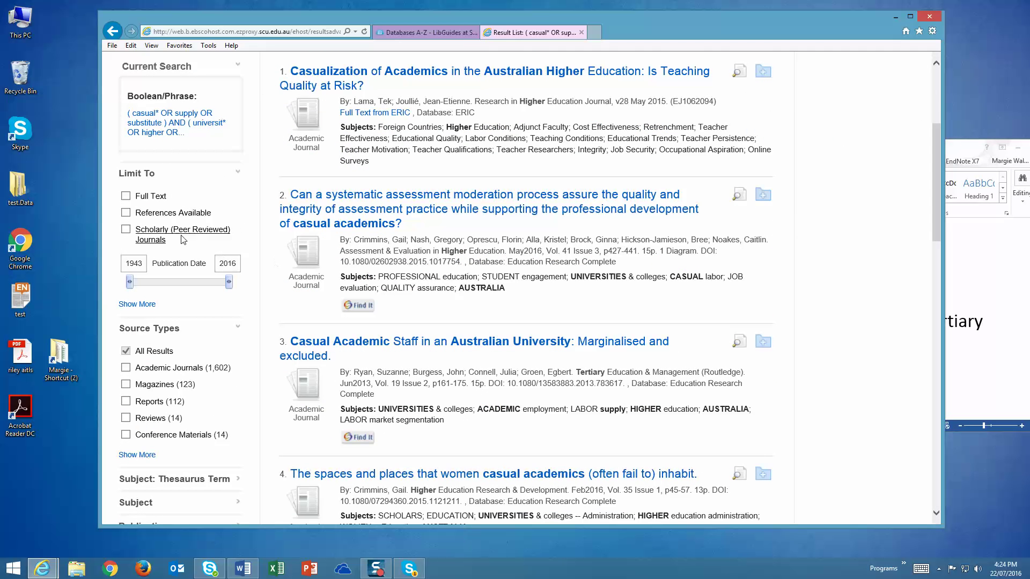
click(127, 230)
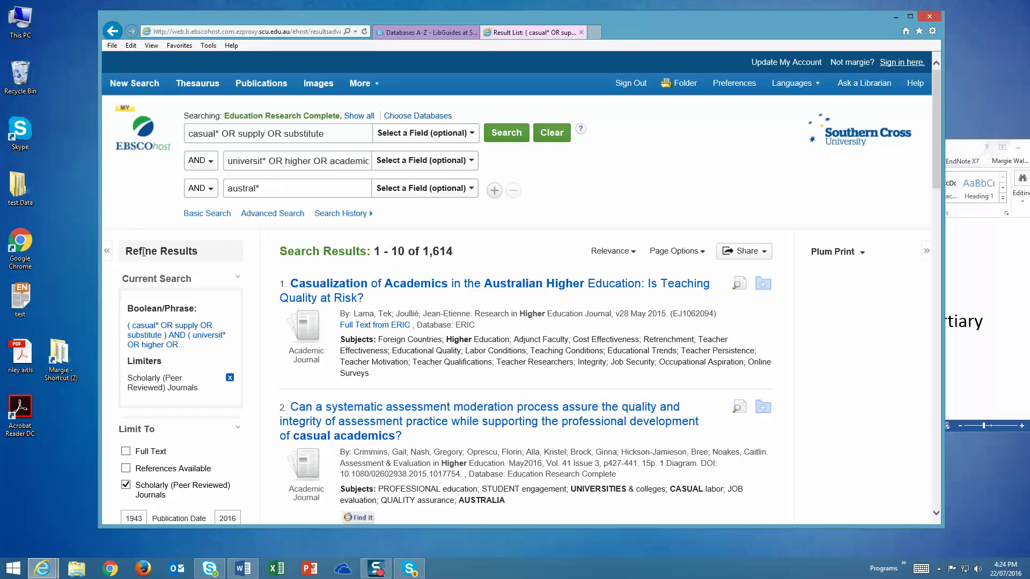
scroll(258, 328, down, 4)
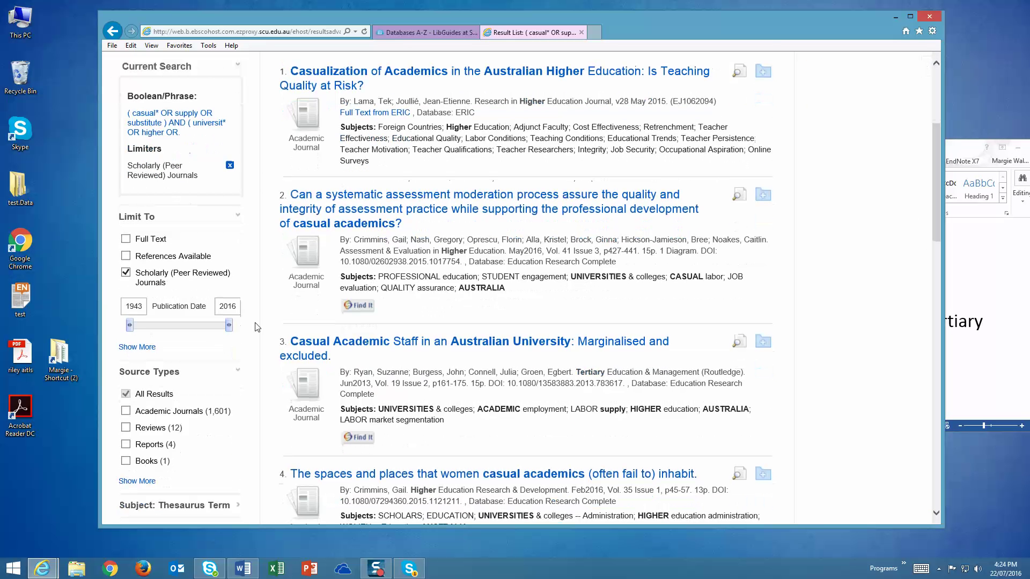
drag(143, 307, 118, 310)
text(2000)
key(Return)
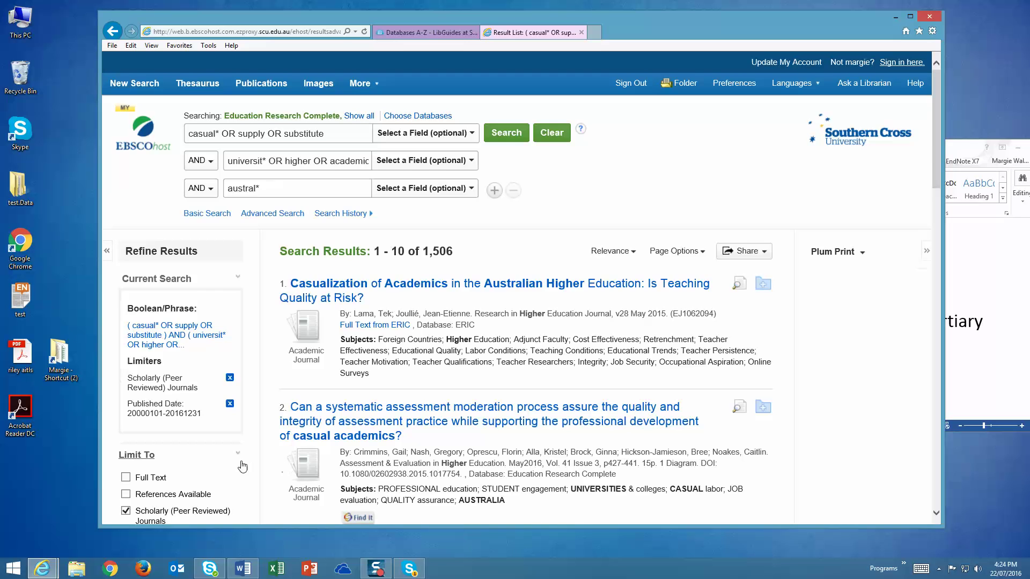
Copy the S3 search string from the search history and paste it two lines below "austral*" in the Word document
scroll(244, 466, down, 9)
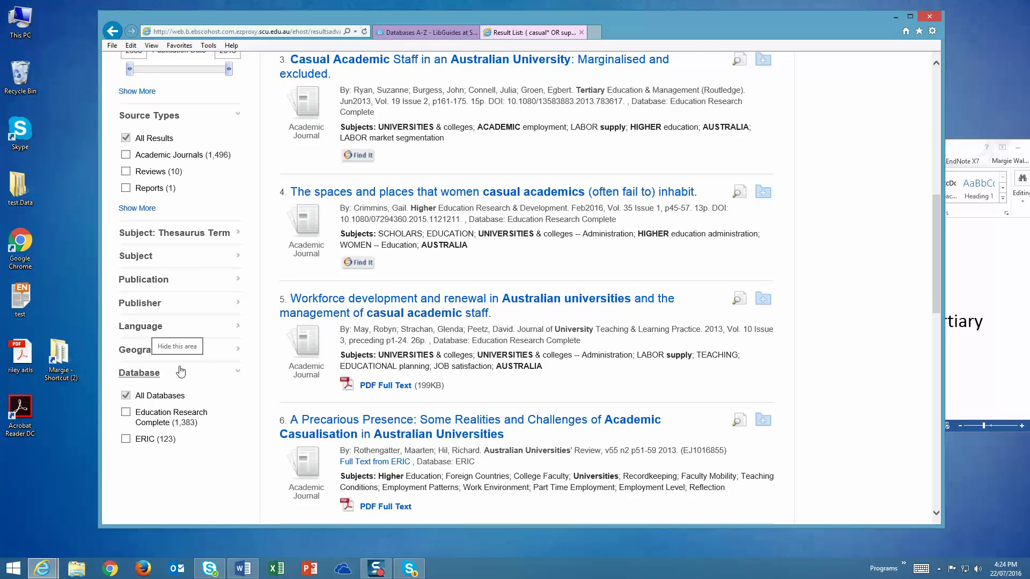
scroll(180, 372, up, 9)
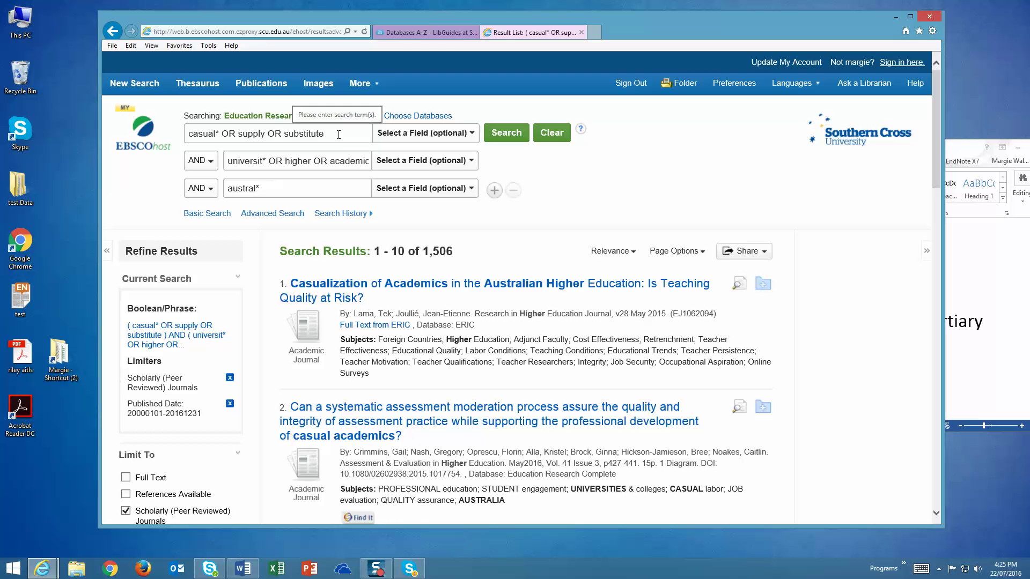
click(347, 216)
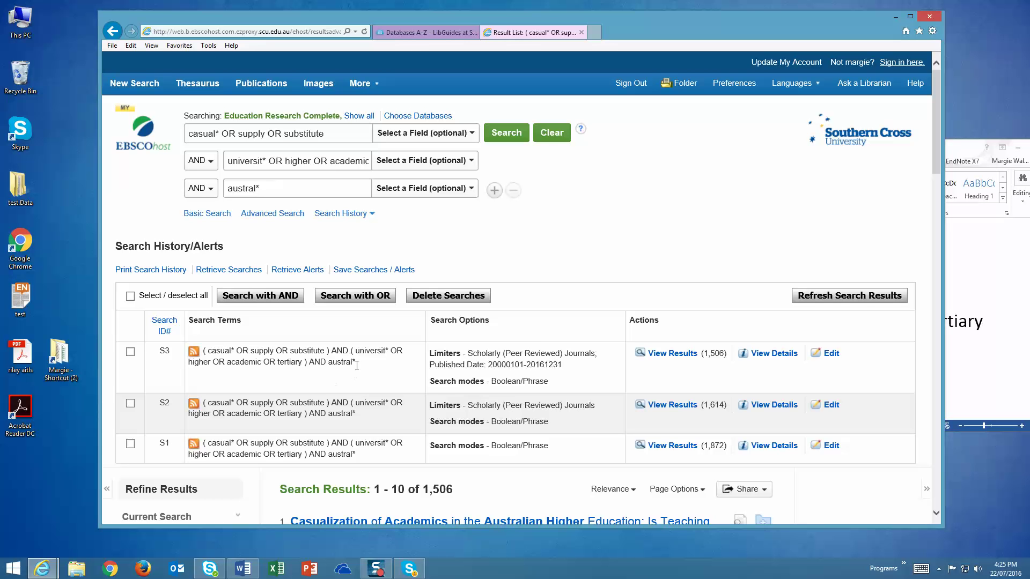
drag(357, 363, 202, 355)
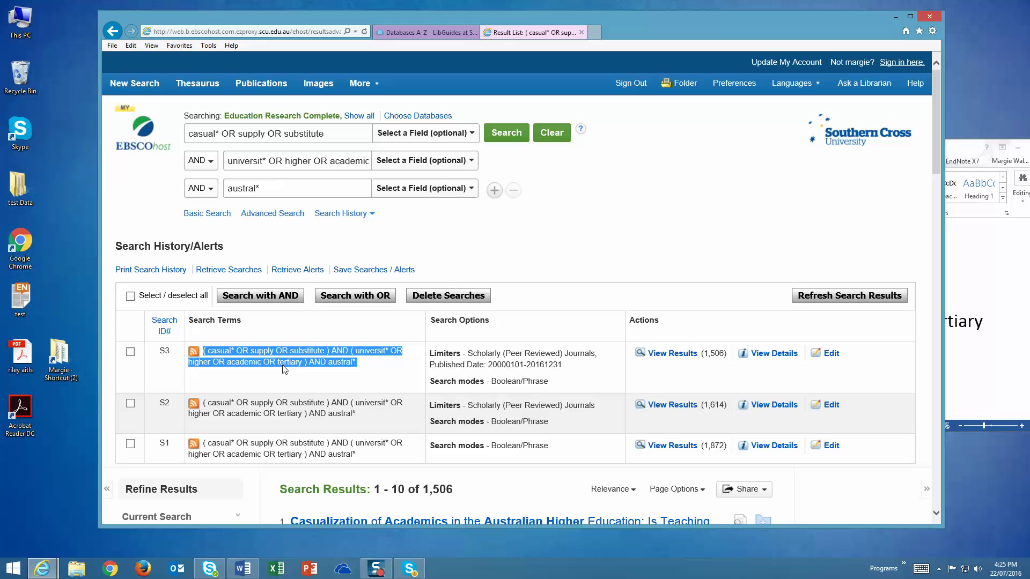
click(979, 365)
click(697, 382)
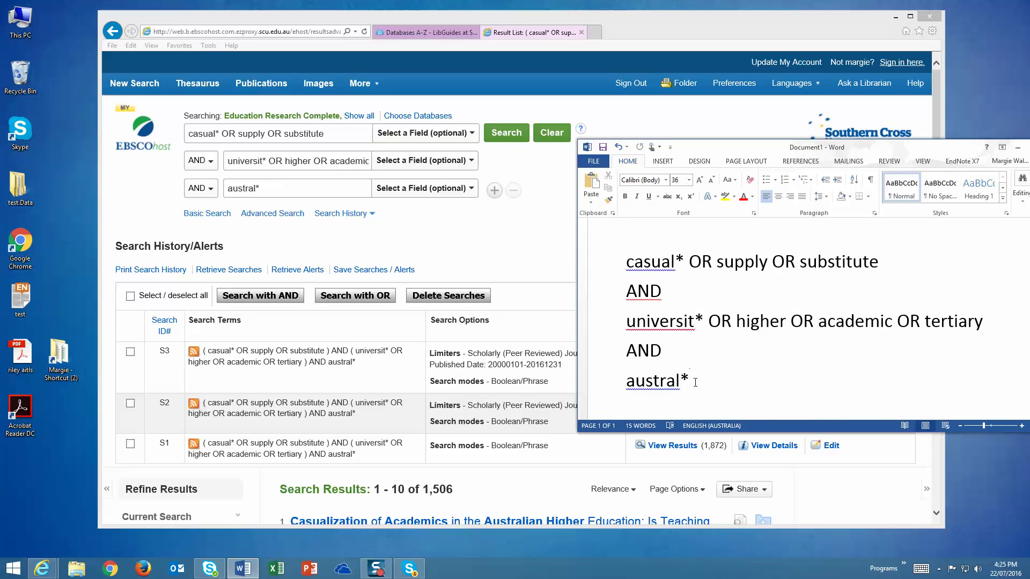
key(Return)
key(Return)
key(ctrl+v)
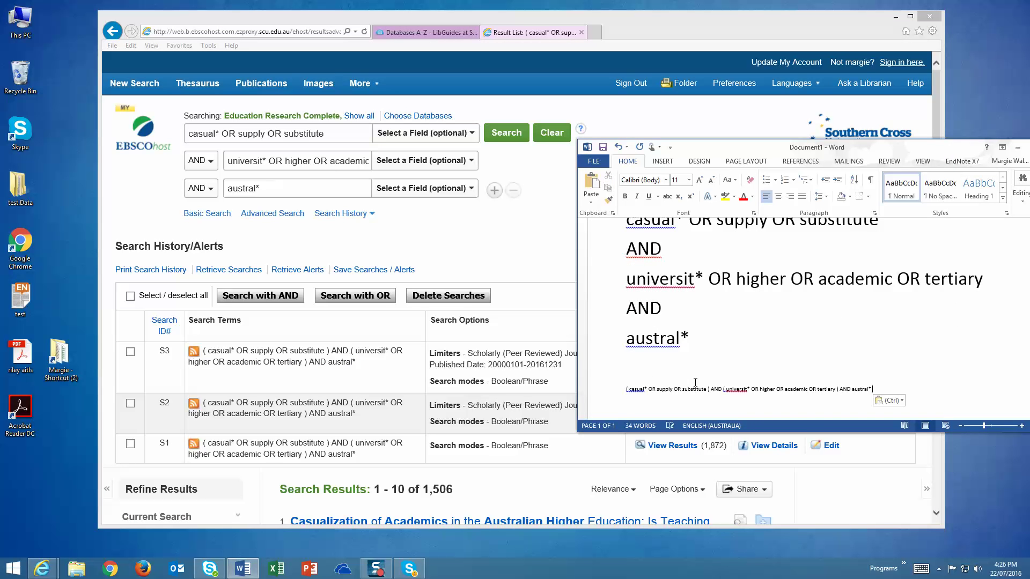
Set the font size of all the document's text to 48 and go to the pasted search string
key(ctrl+a)
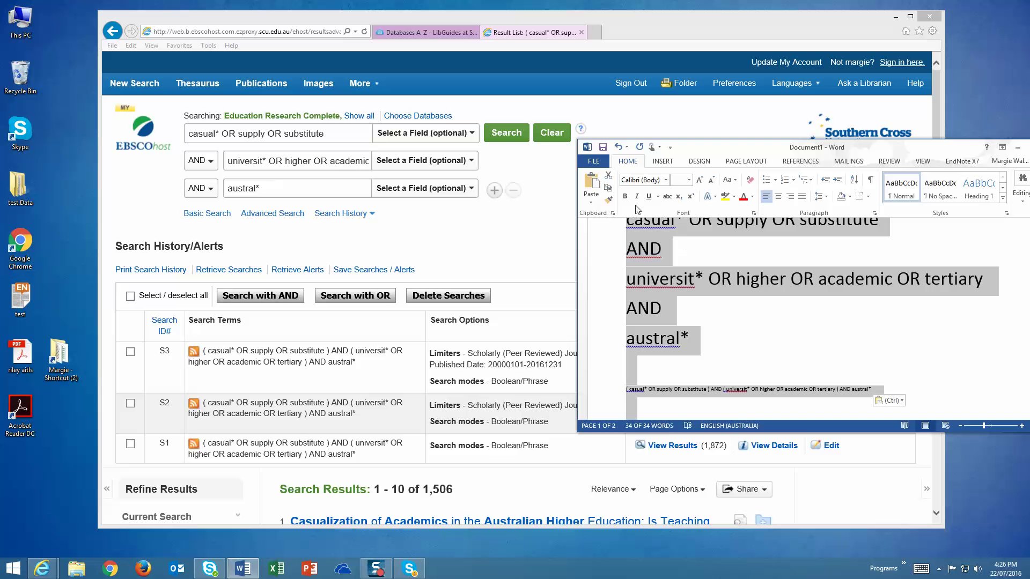
click(689, 181)
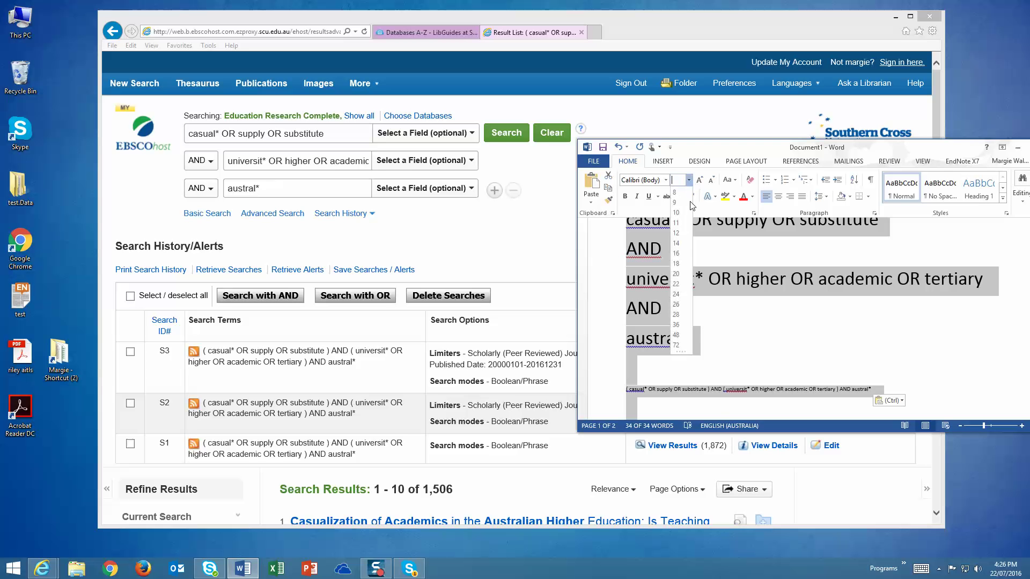
click(677, 335)
scroll(728, 331, down, 6)
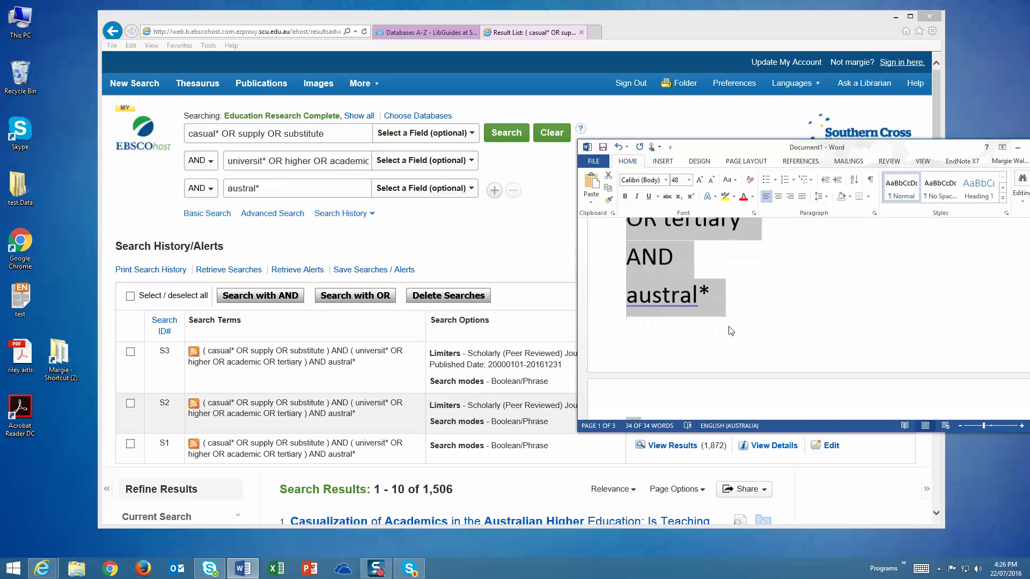
scroll(729, 328, down, 3)
click(766, 375)
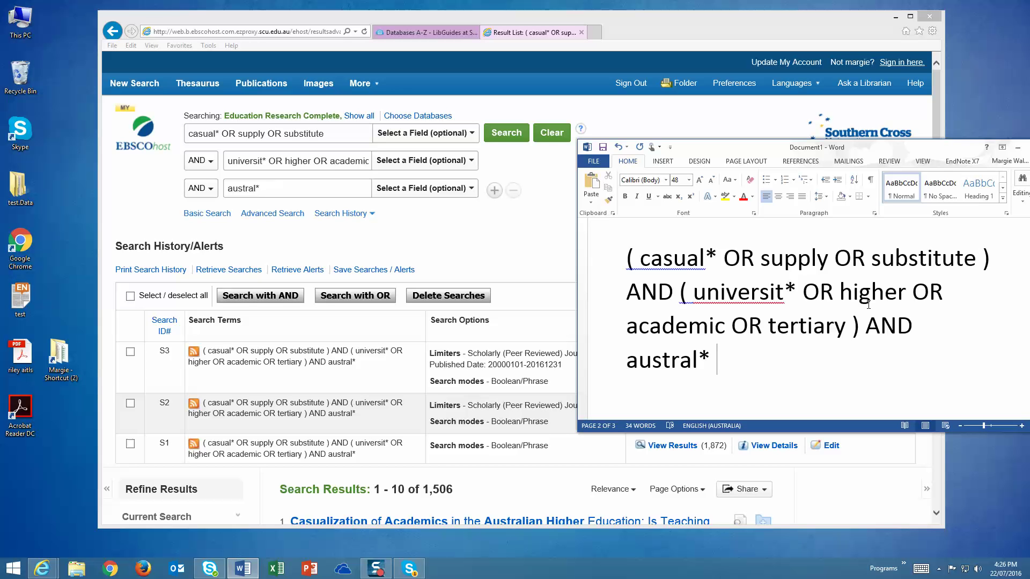
Copy the two bracketed groups joined by AND, clear all search rows, and paste the copied string into the first row
drag(859, 329, 630, 260)
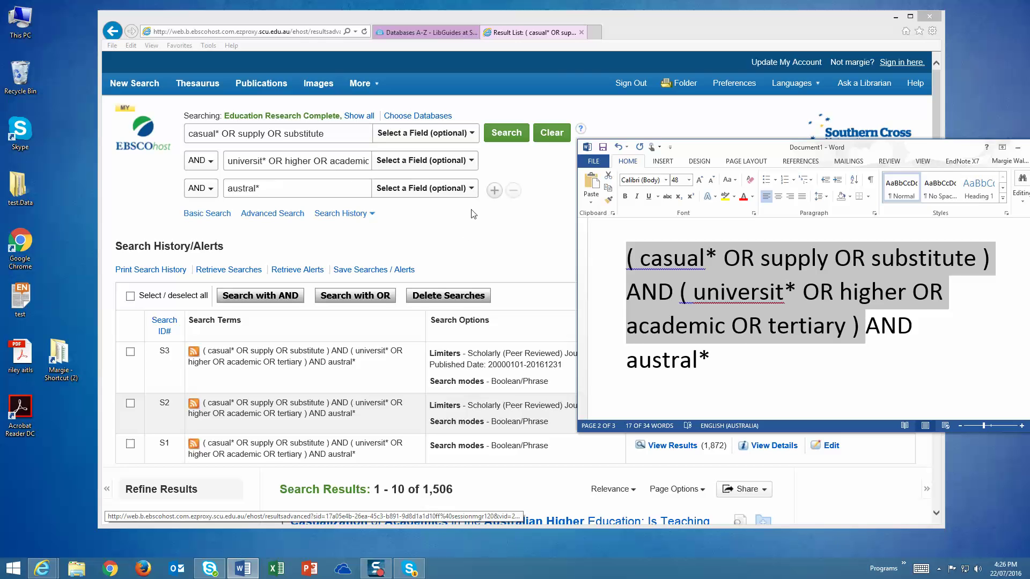
click(509, 138)
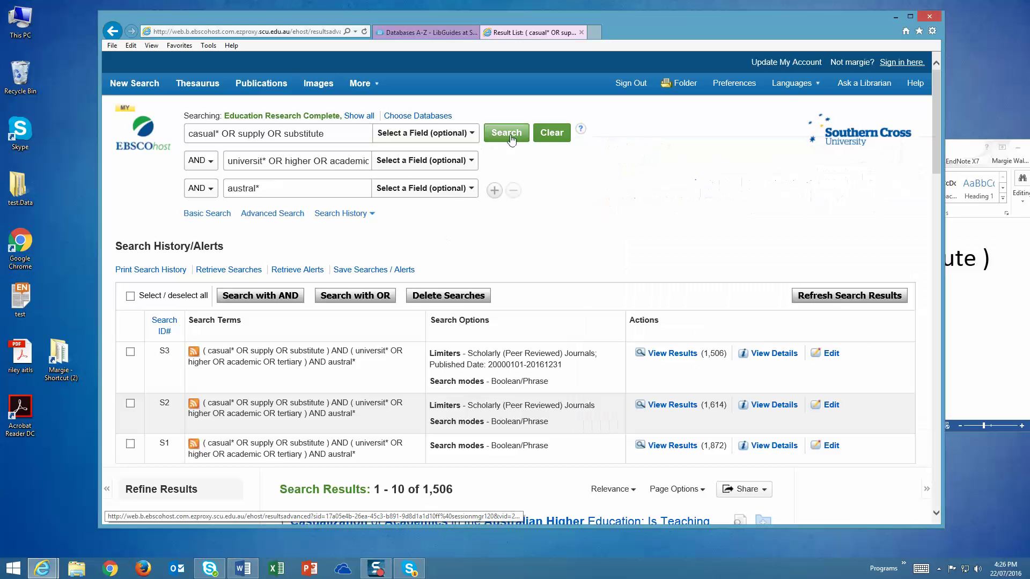
click(552, 133)
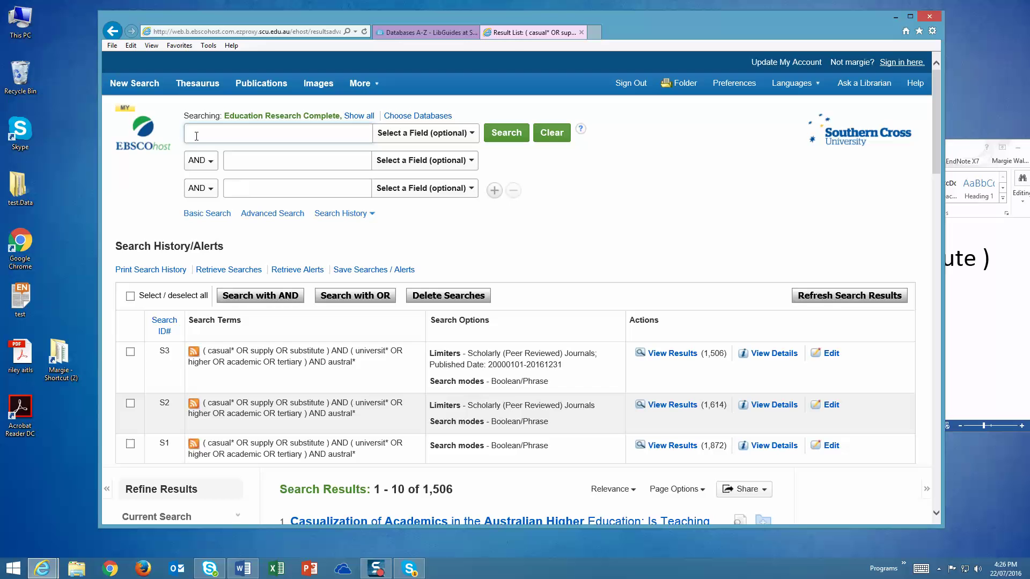
click(197, 136)
key(ctrl+v)
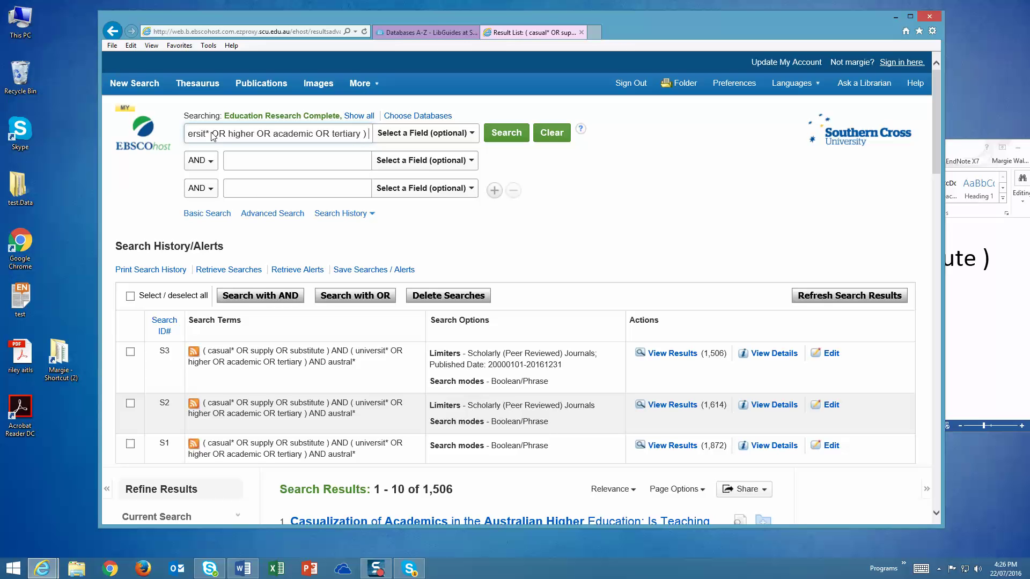
Replace the AND between the two bracketed groups with the proximity operator N15 and run the search
key(Home)
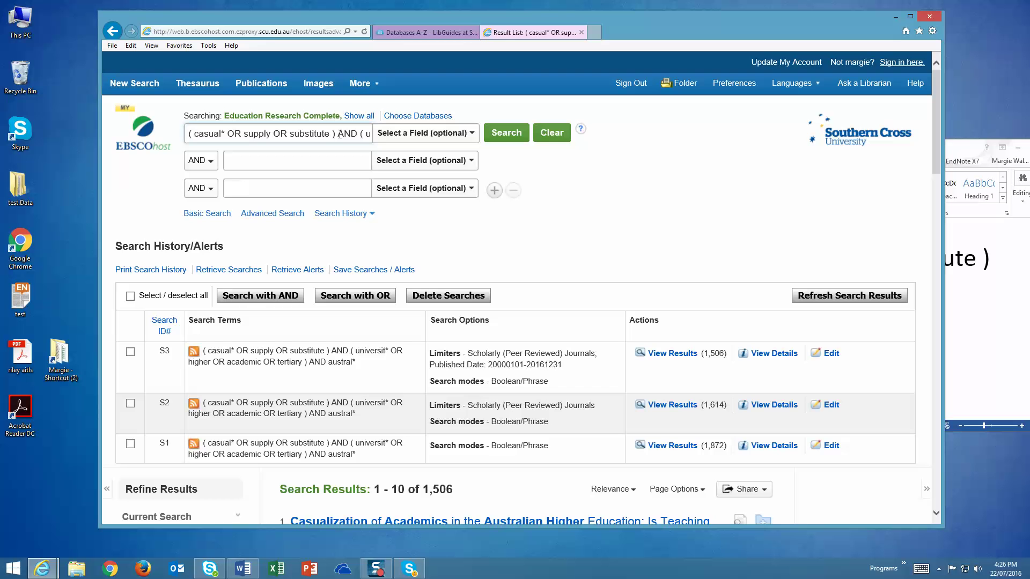
drag(339, 134, 356, 130)
text(N)
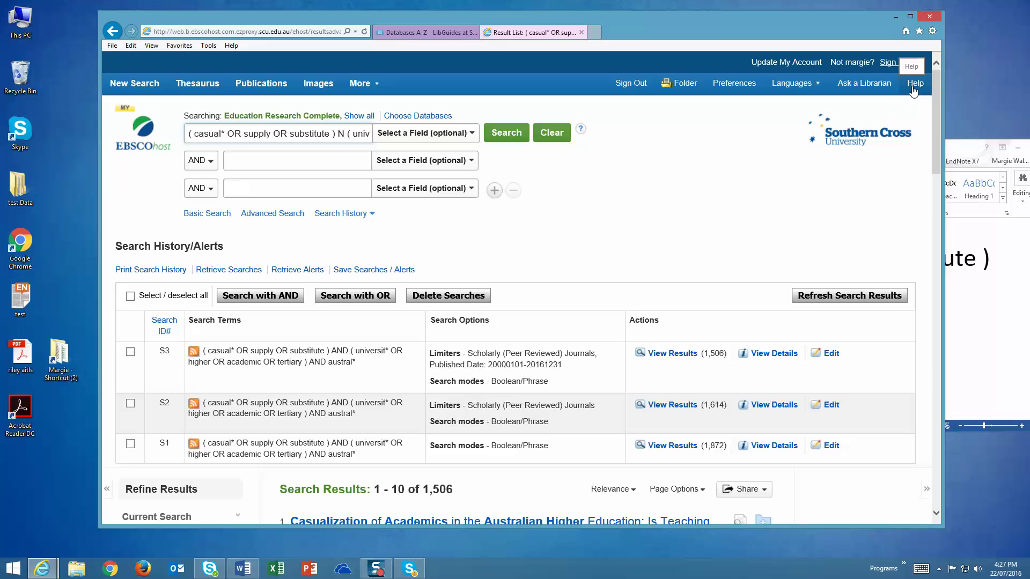
text(15)
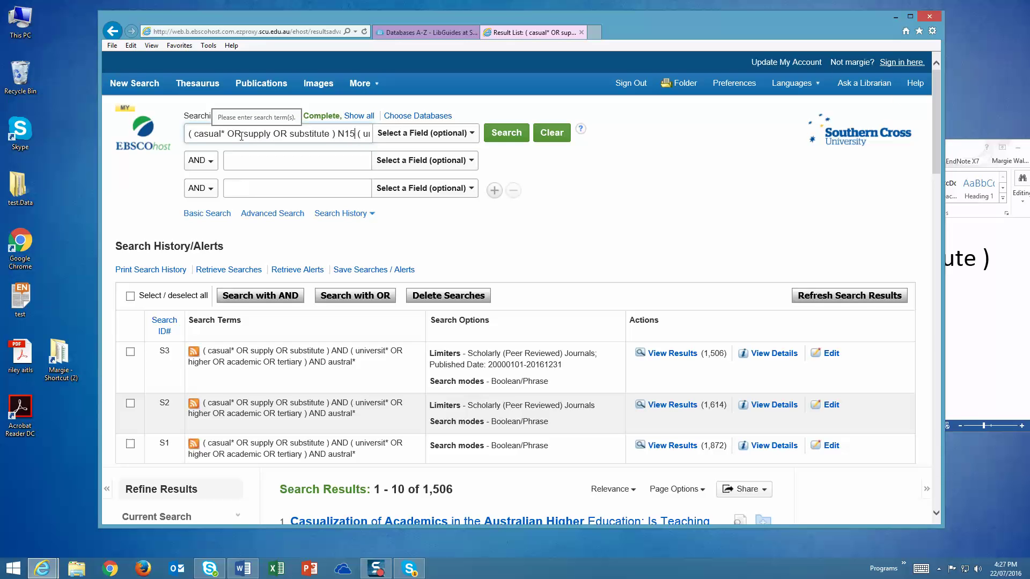
click(358, 134)
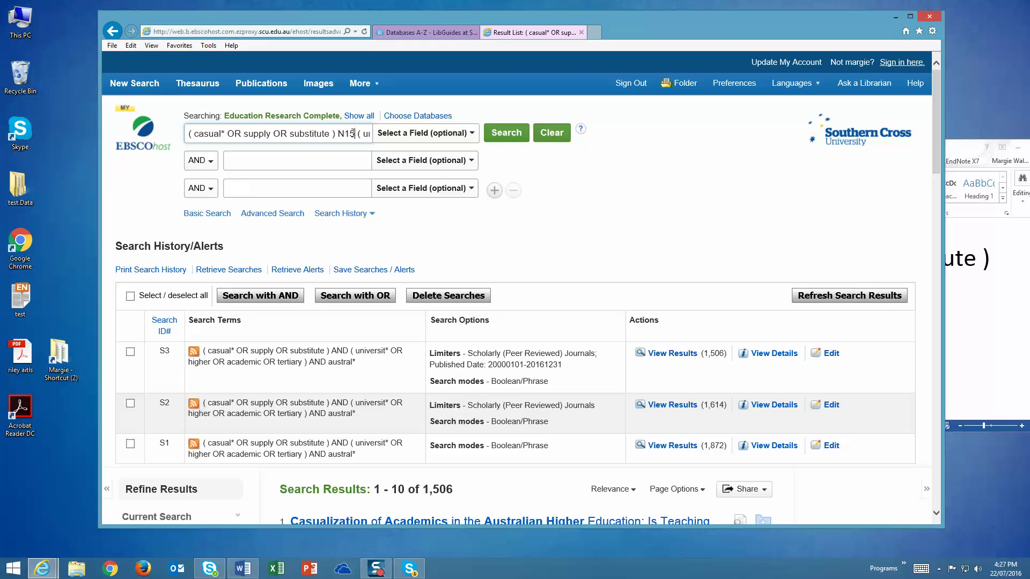
click(512, 135)
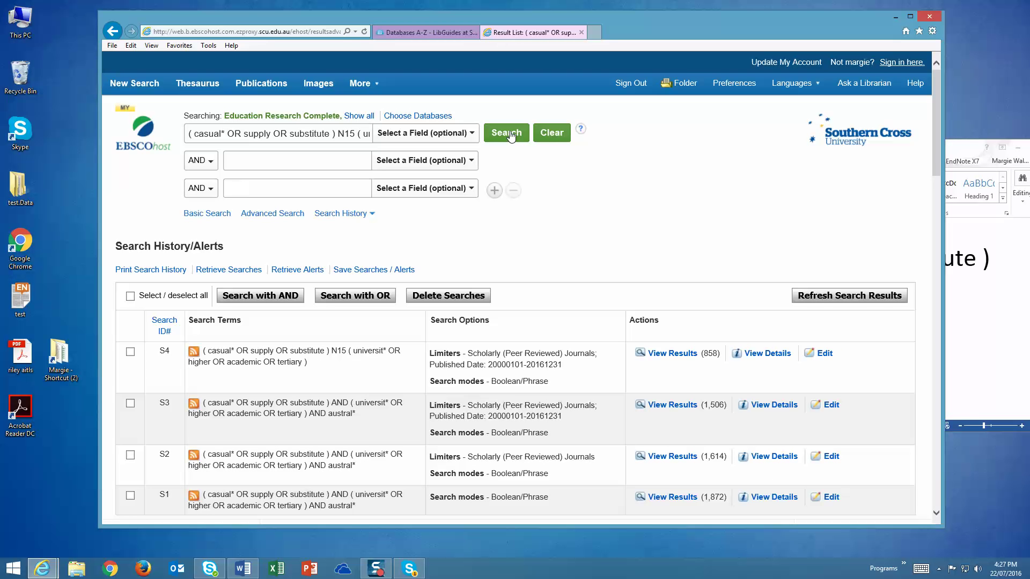
Add "austral*" as an AND term in the second search row and run the search
click(248, 161)
text(australi)
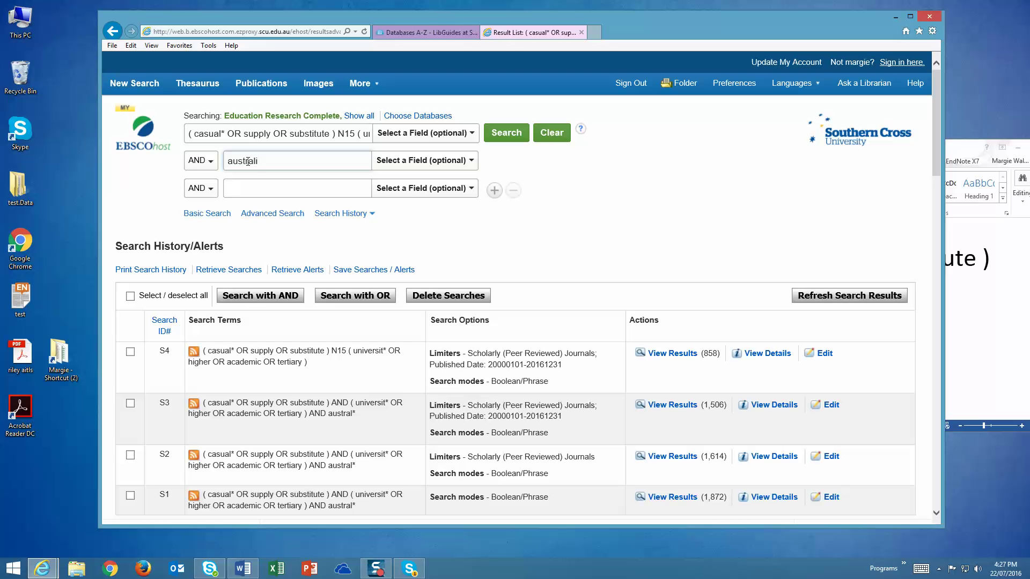
text(*)
click(509, 134)
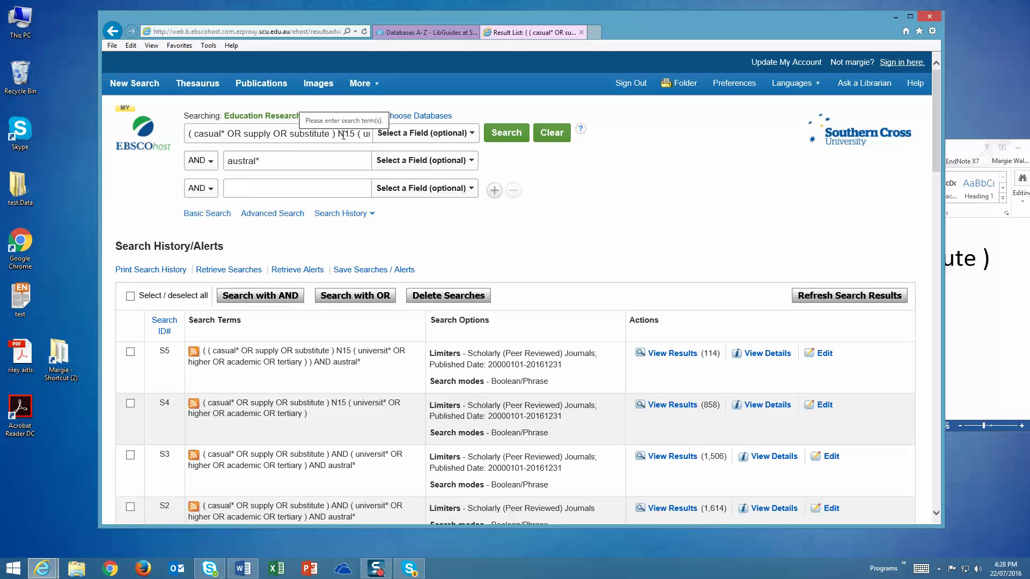
Widen the proximity operator in the first search row to N50 and rerun the search
drag(346, 133, 356, 133)
text(50)
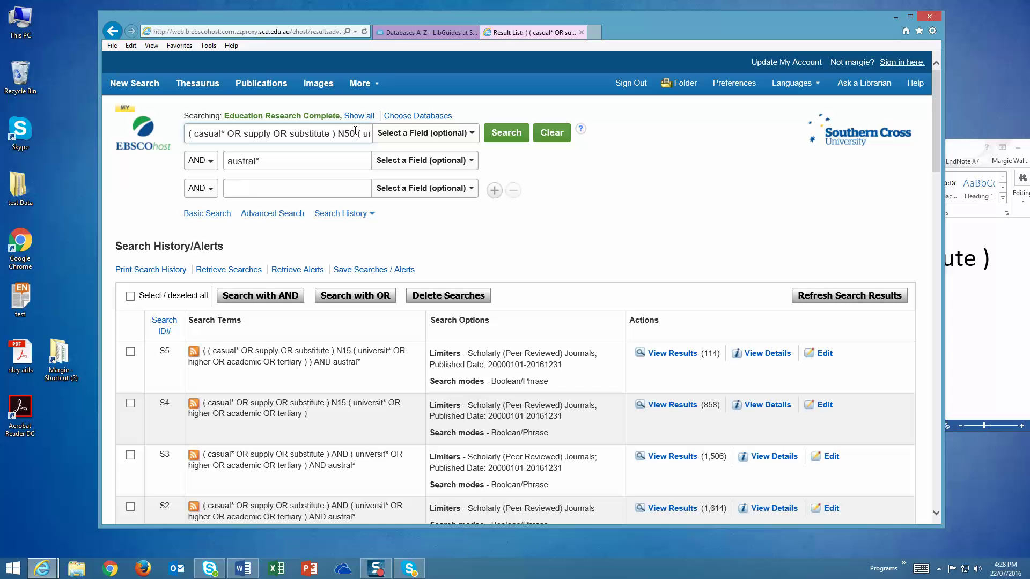
click(503, 138)
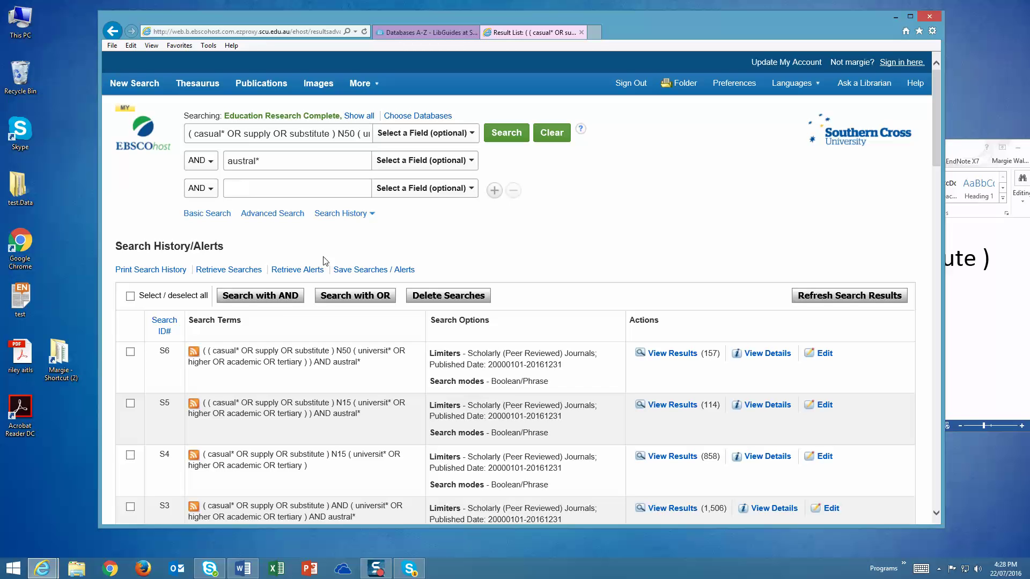
Change the proximity operator in the first search row to W50 and rerun the search
click(345, 133)
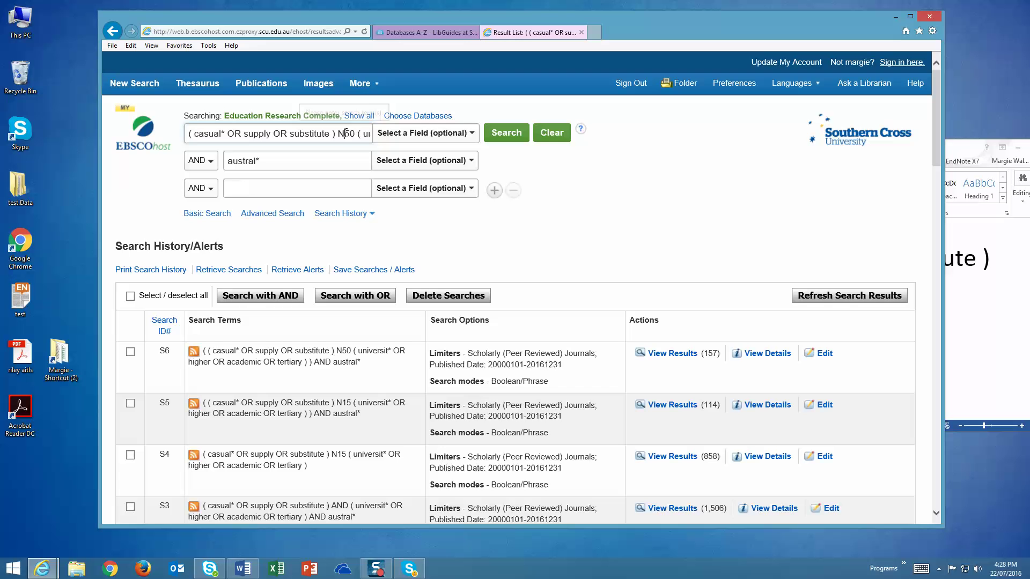
key(BackSpace)
text(W)
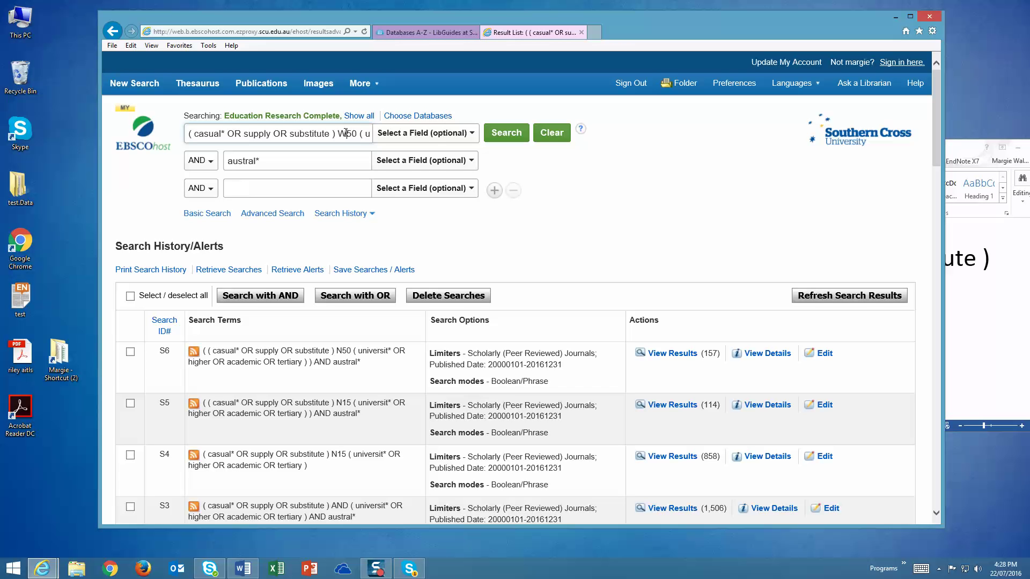
click(507, 135)
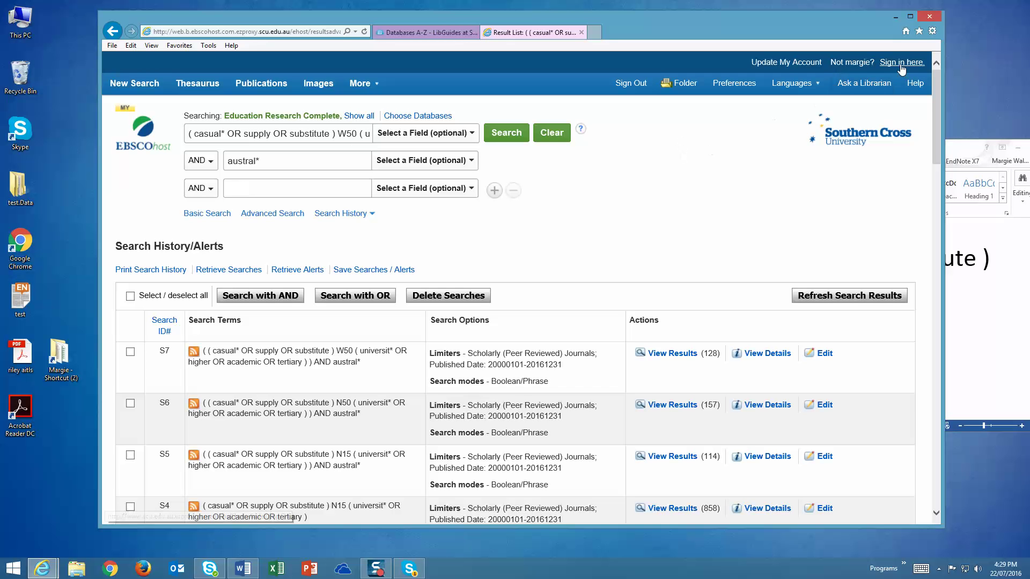
Read the Proximity Searches topic in EBSCO Help on the Near and Within operators, and close the help window
click(913, 86)
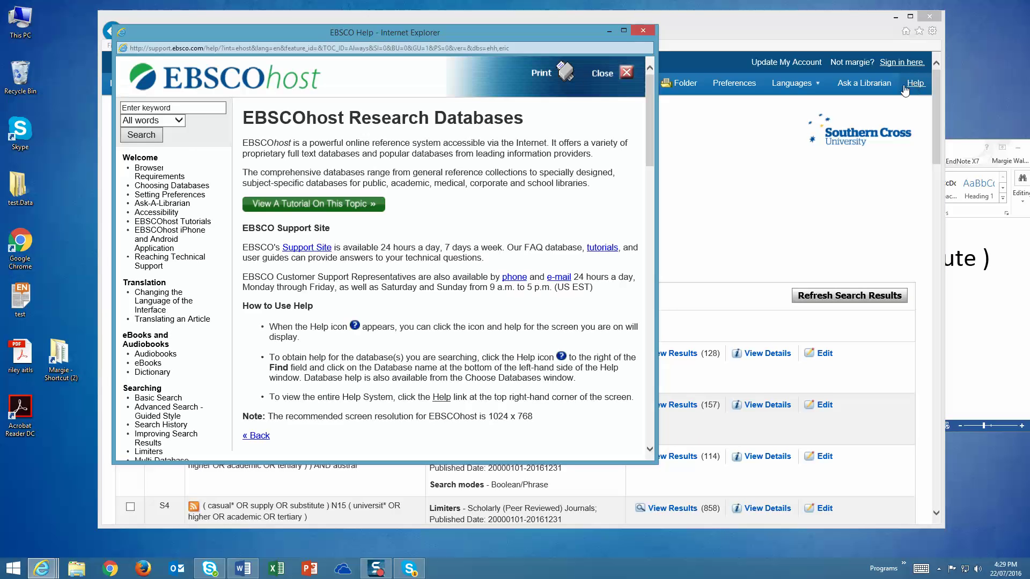
scroll(236, 321, down, 4)
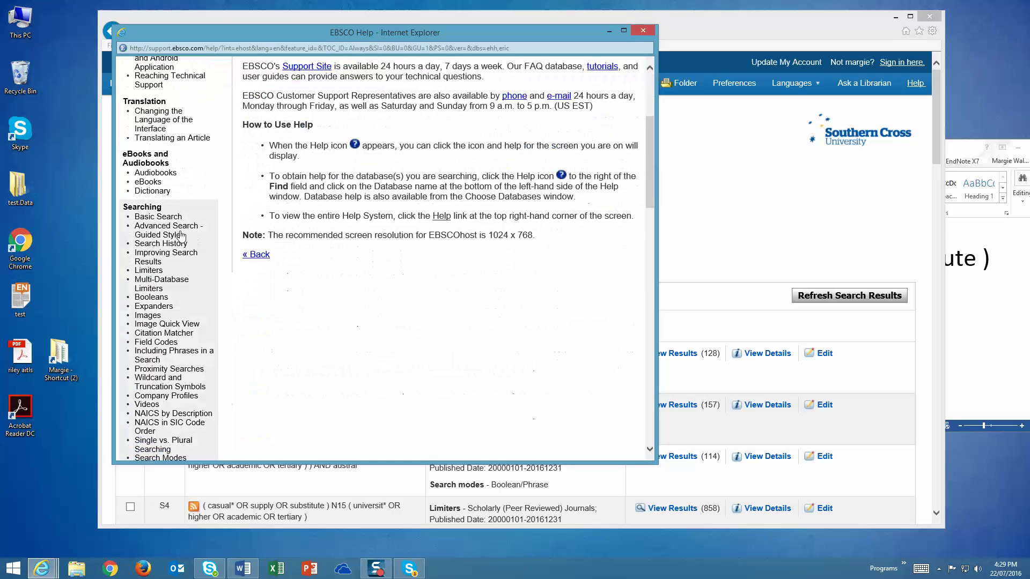
click(185, 370)
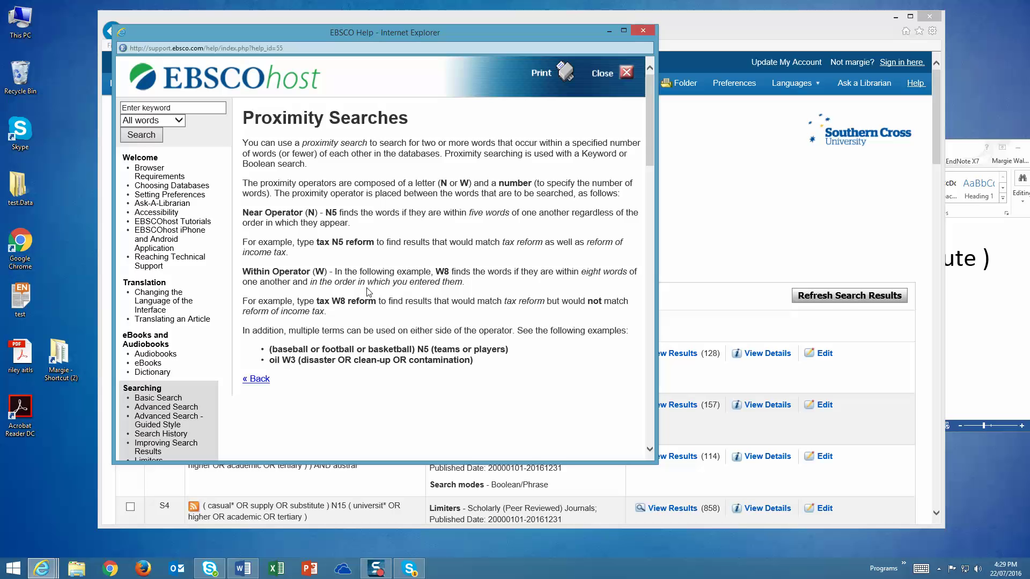
click(640, 28)
Copy the S7 search string from the search history and paste it below the earlier search string in the Word document
scroll(625, 254, down, 2)
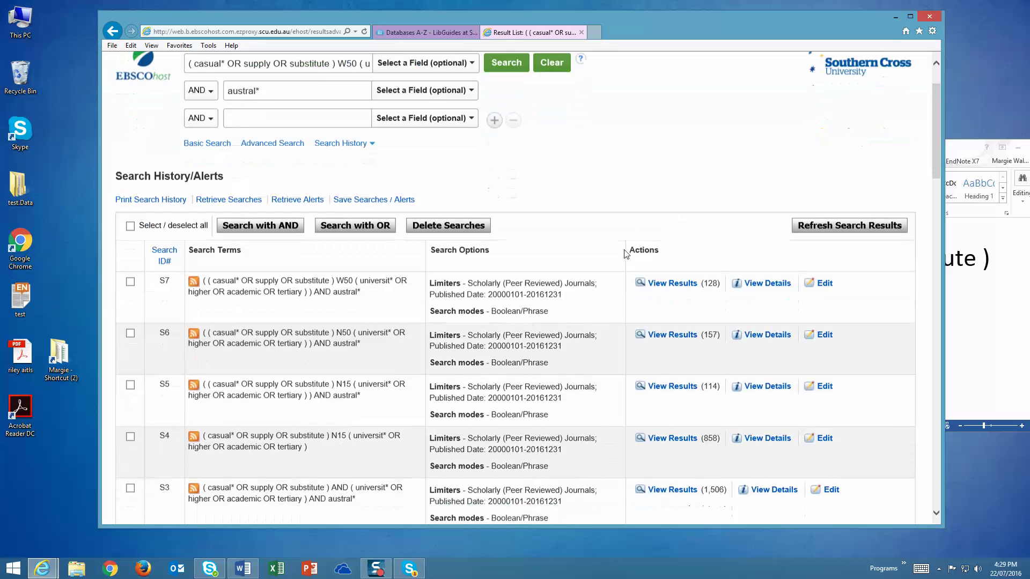
scroll(625, 253, down, 2)
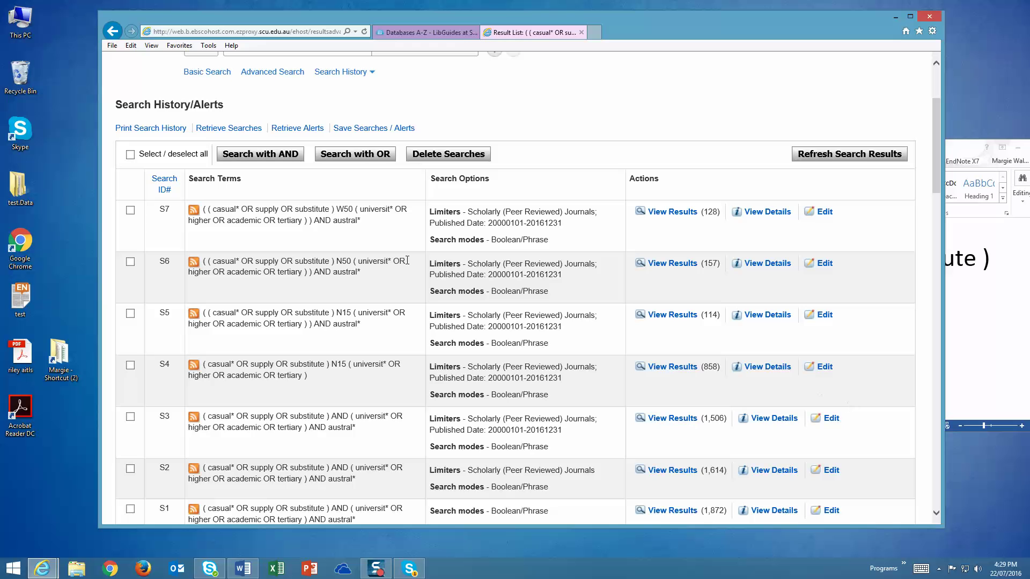
drag(363, 221, 209, 213)
key(ctrl+c)
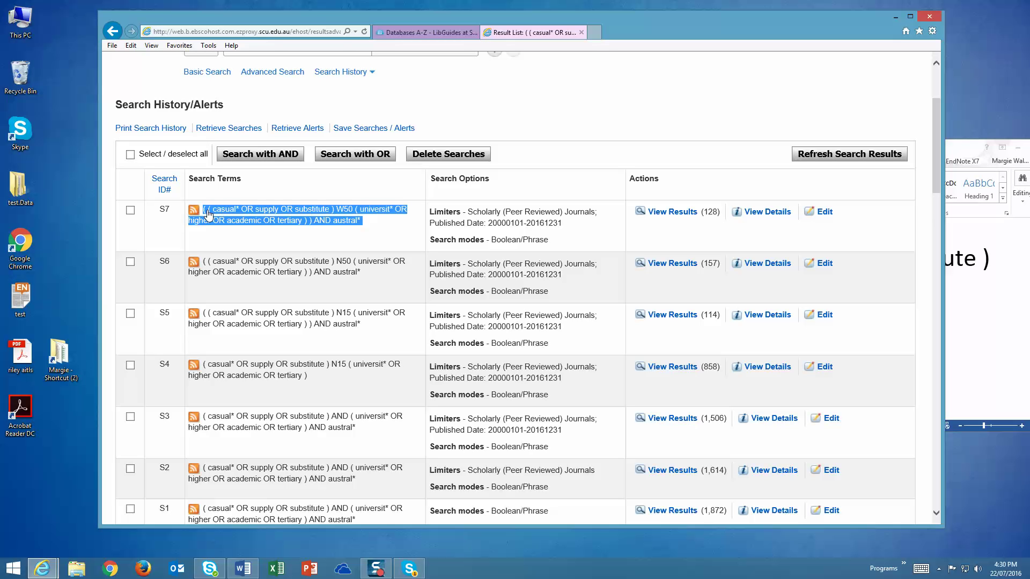
click(1010, 397)
click(644, 395)
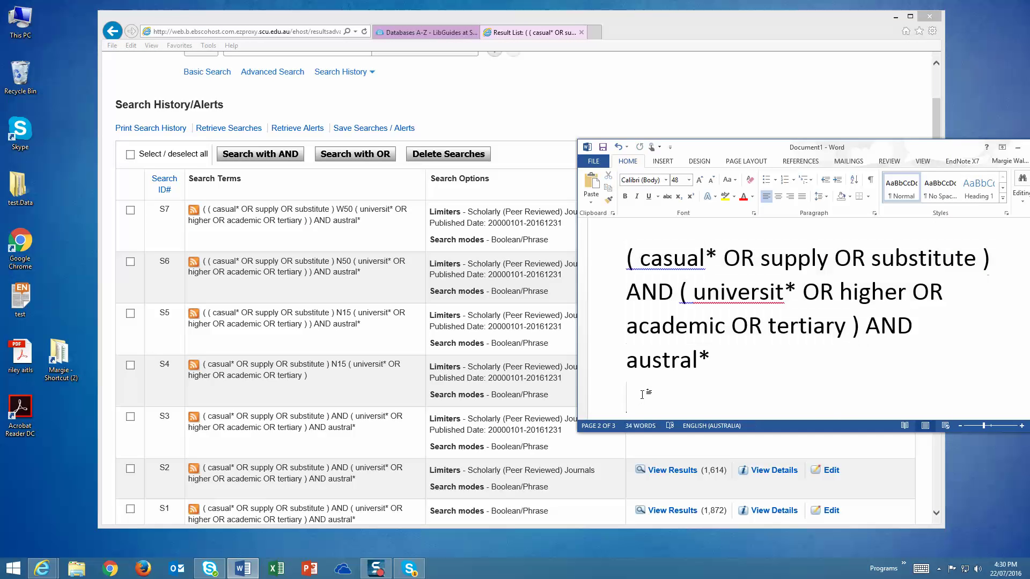
key(ctrl+v)
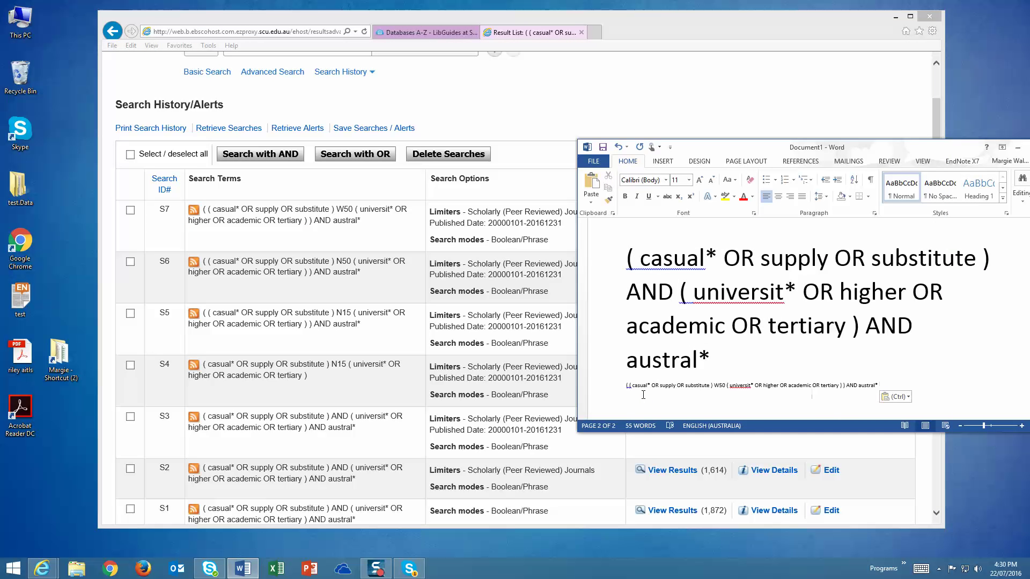
Copy the limiters and search modes of search S7 and paste them after its search string in the Word document
key(alt+Tab)
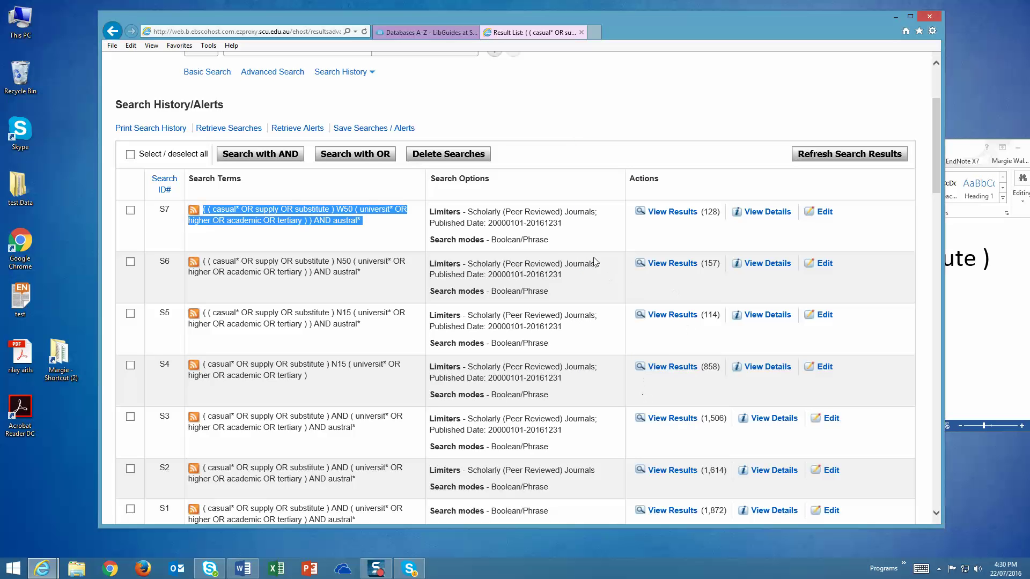
drag(561, 252, 441, 216)
key(ctrl+c)
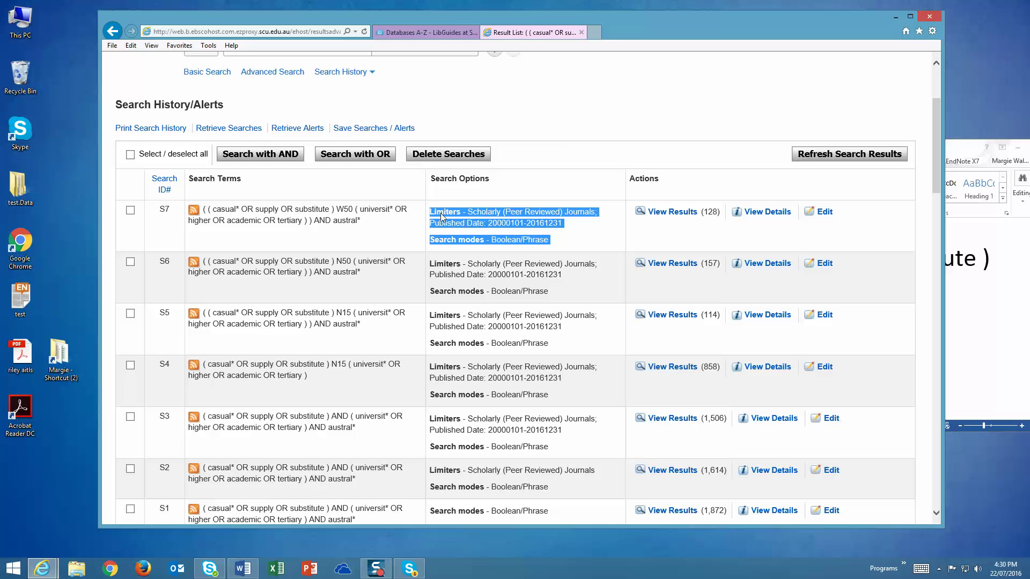
key(alt+Tab)
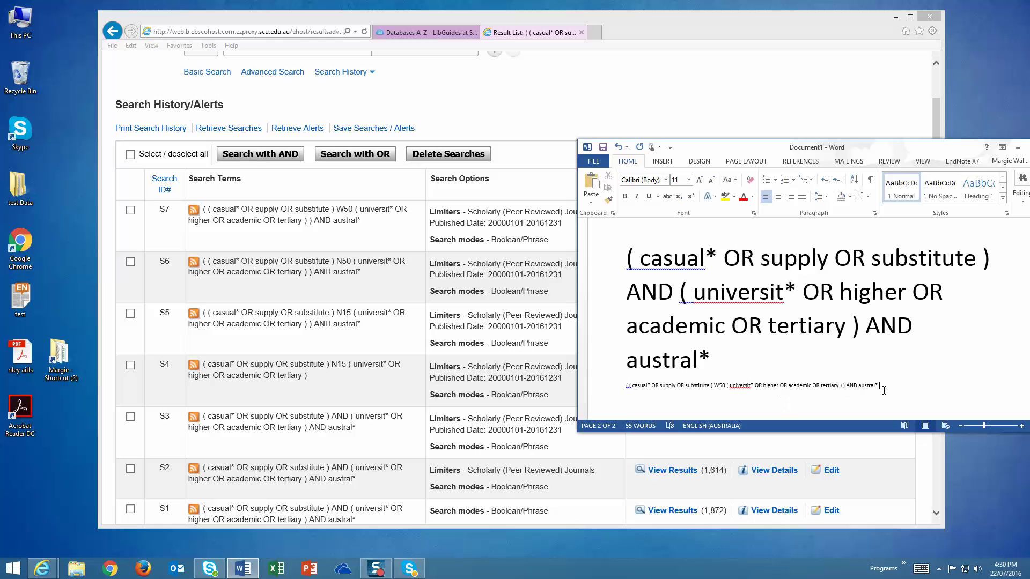
key(ctrl+v)
Copy the bracketed result count of search S7 and paste it below the search modes in the Word document
key(alt+Tab)
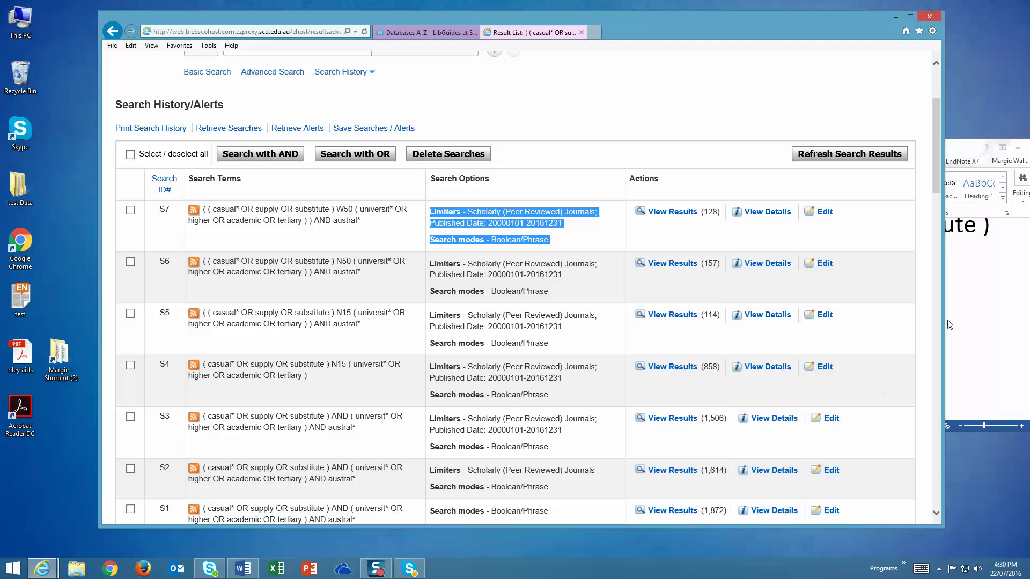
mouse_move(721, 214)
mouse_down()
mouse_move(671, 223)
mouse_move(704, 220)
mouse_up()
key(ctrl+c)
key(alt+Tab)
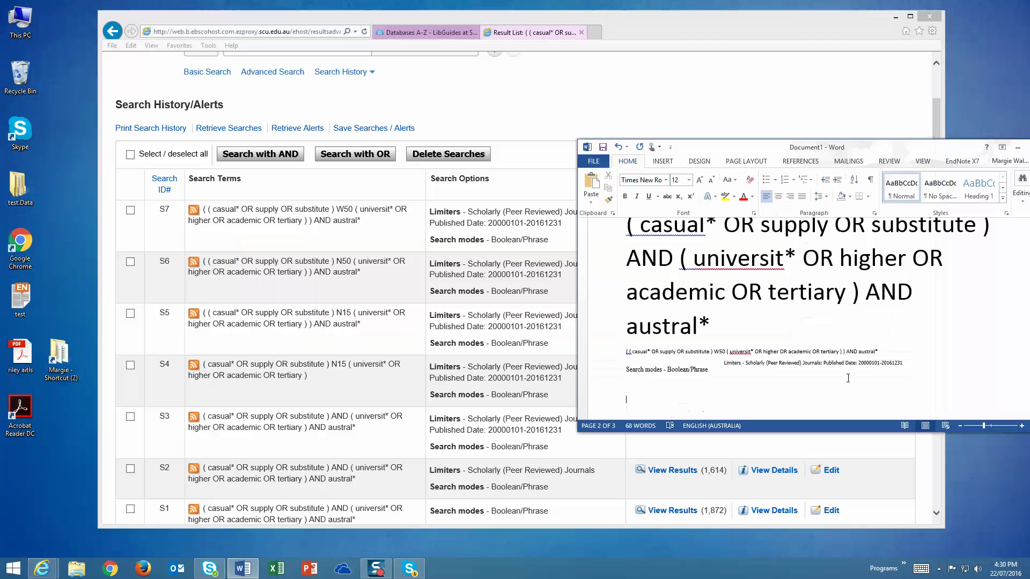
key(ctrl+v)
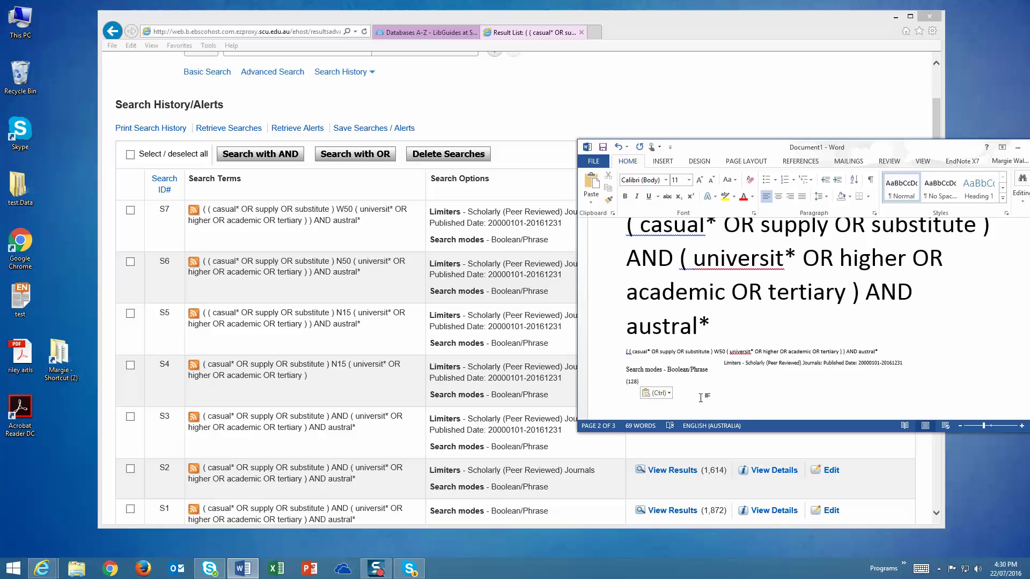
Set the font size of all the document's text to 36 and place the cursor after the pasted W50 search string
key(ctrl+a)
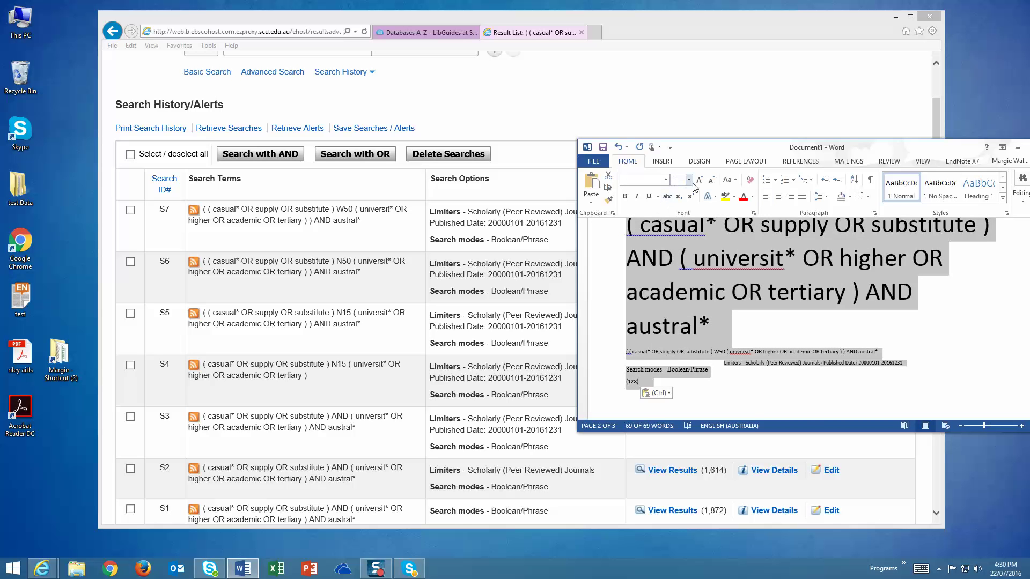
click(689, 181)
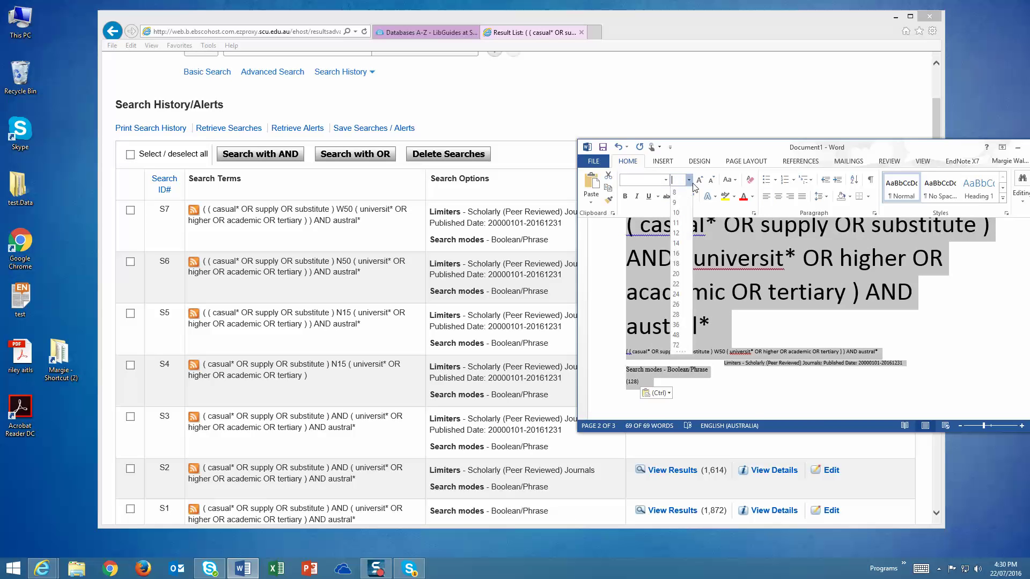
click(675, 325)
scroll(916, 335, up, 2)
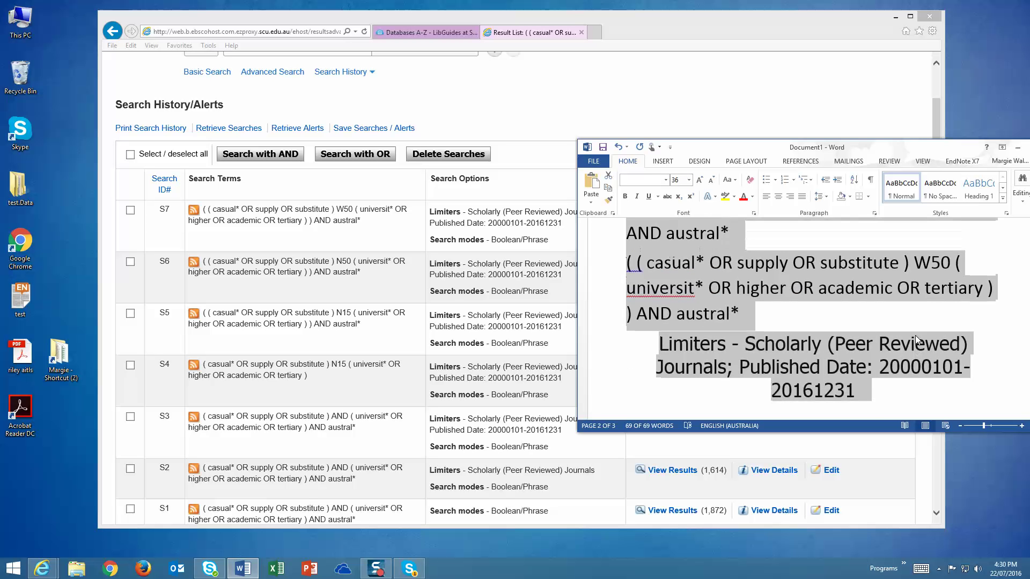
click(745, 330)
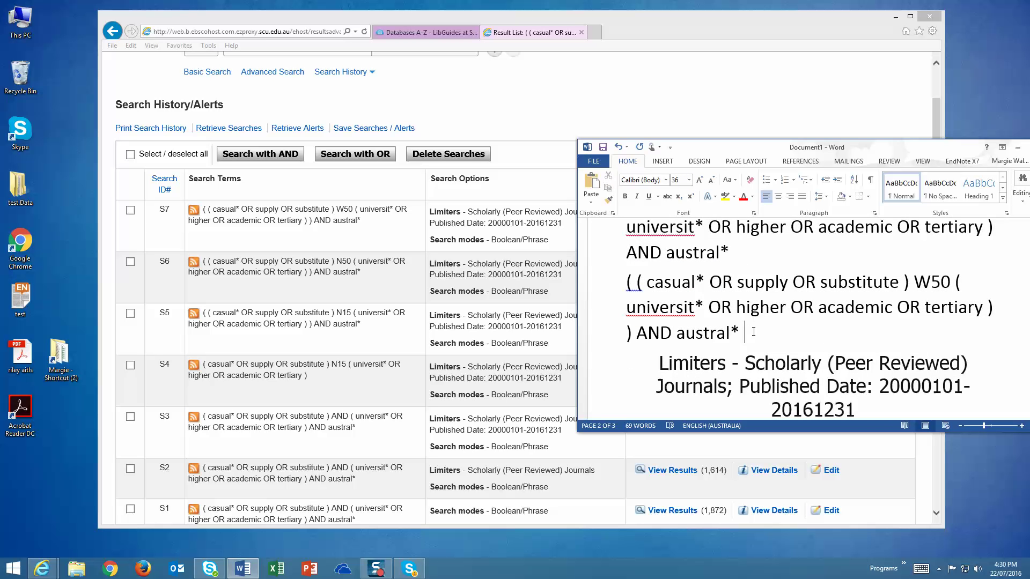
scroll(709, 316, up, 1)
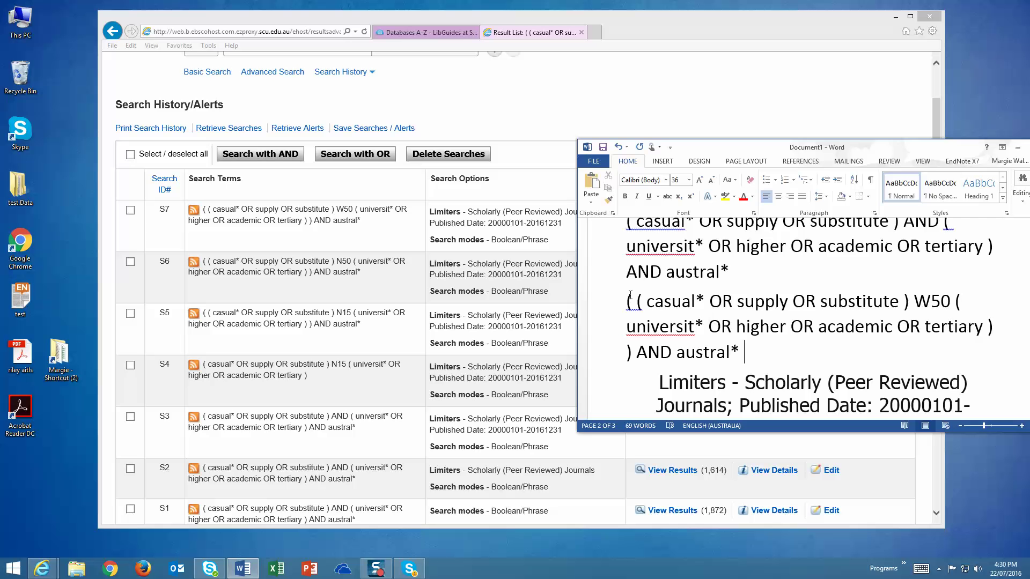
Switch back to EBSCOhost in the browser and return to the search rows above the search history
click(538, 130)
scroll(506, 193, up, 3)
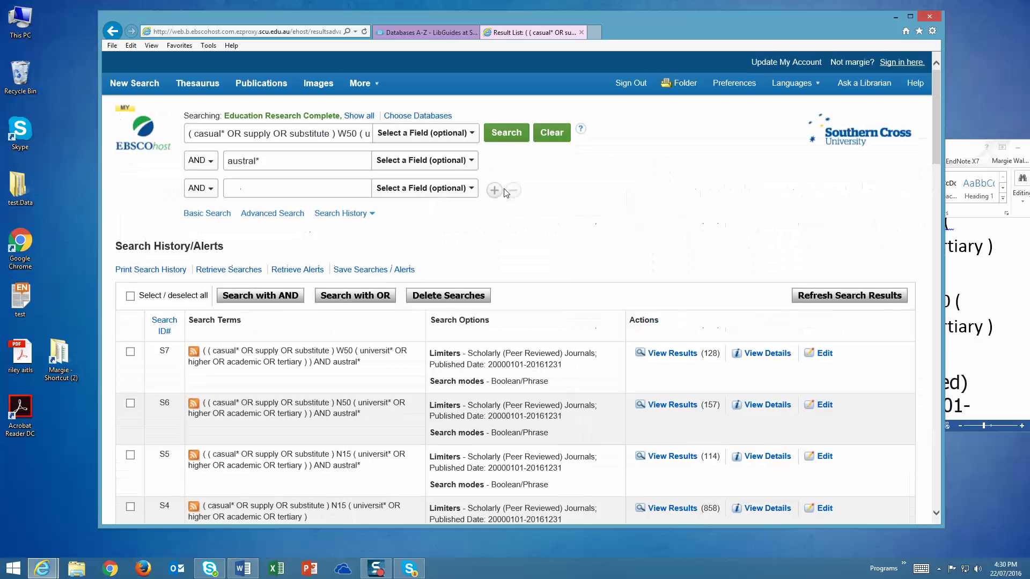